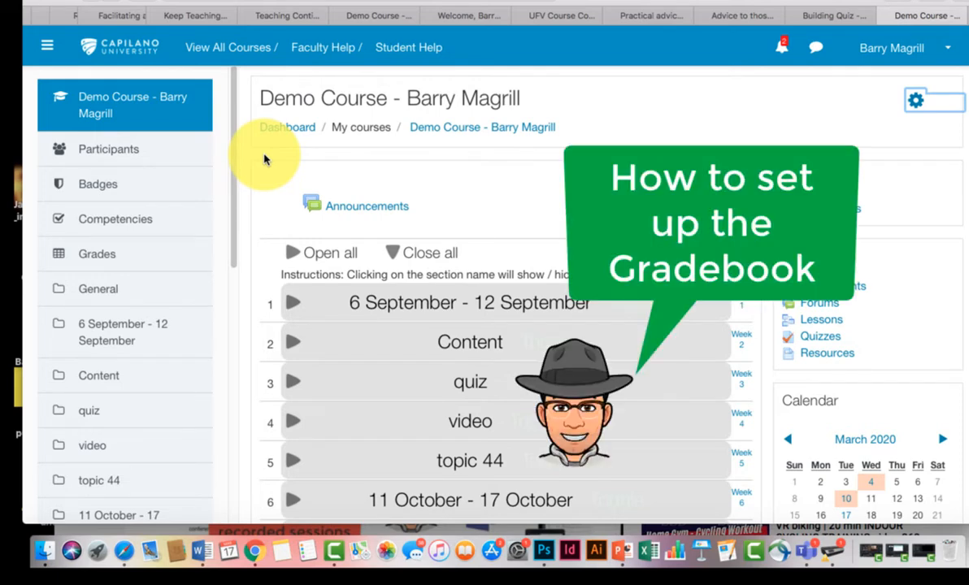
# - Open the gradebook setup page of the demo course and look through its grade items
pyautogui.click(102, 258)
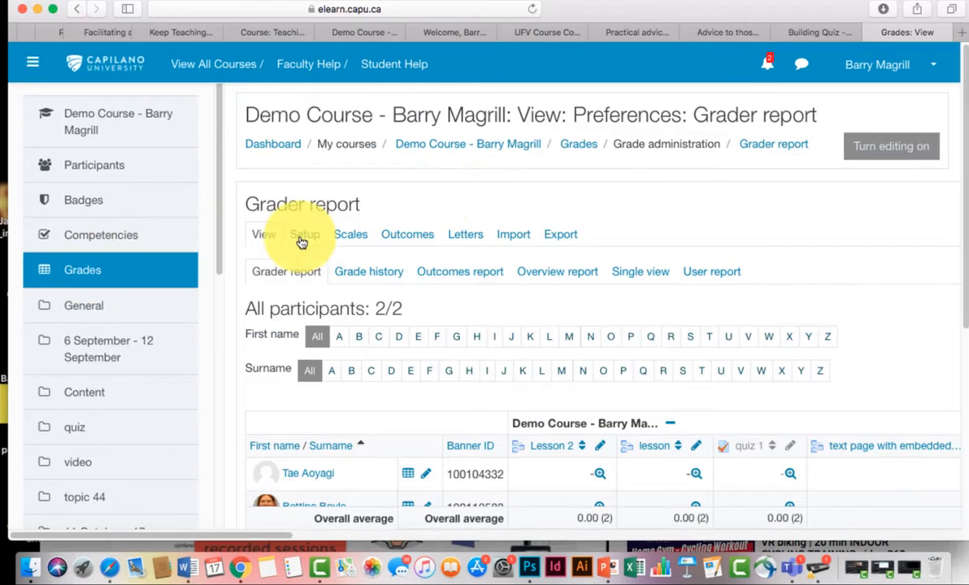
pyautogui.click(315, 220)
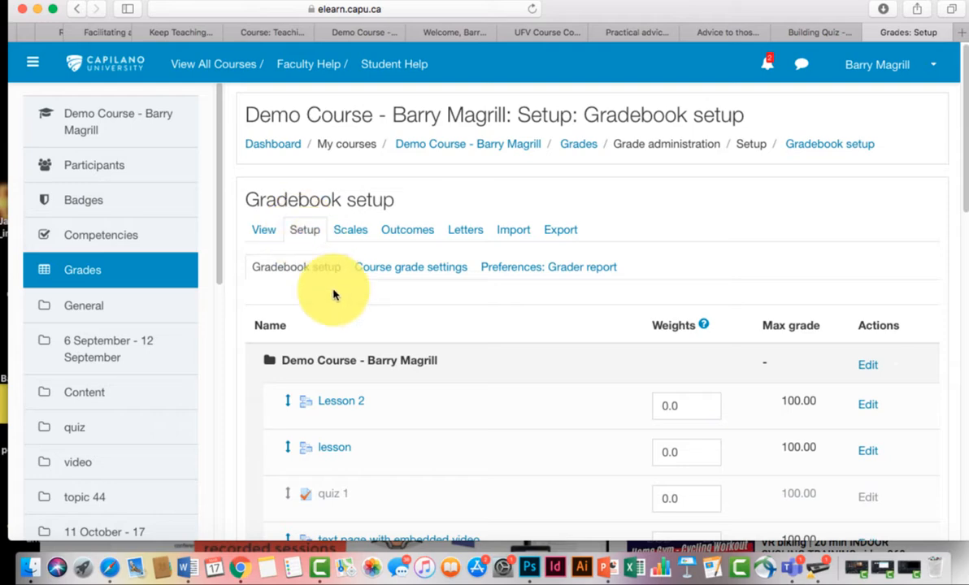
pyautogui.scroll(-2, 331, 292)
pyautogui.scroll(-5, 335, 295)
pyautogui.scroll(-5, 335, 296)
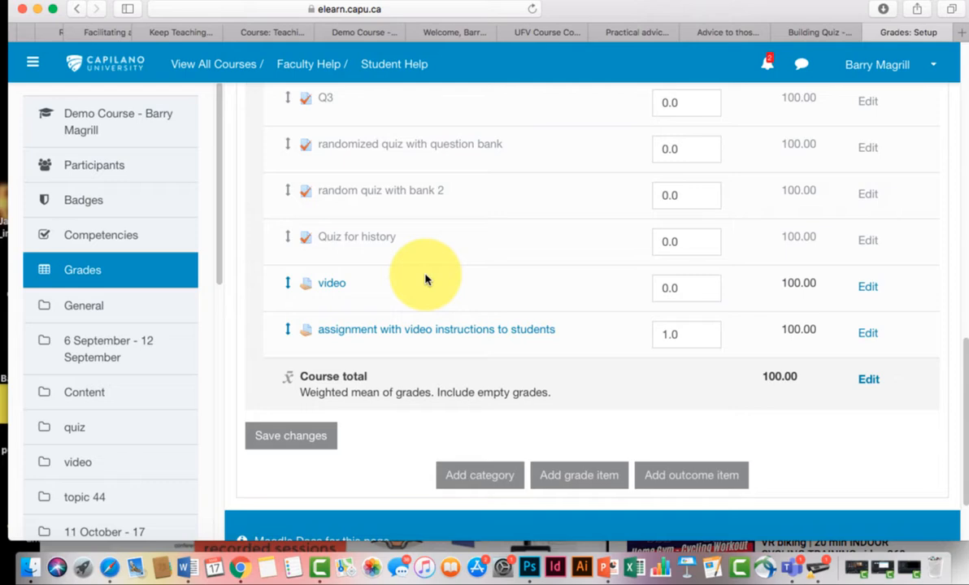
pyautogui.scroll(3, 425, 279)
pyautogui.scroll(-5, 425, 278)
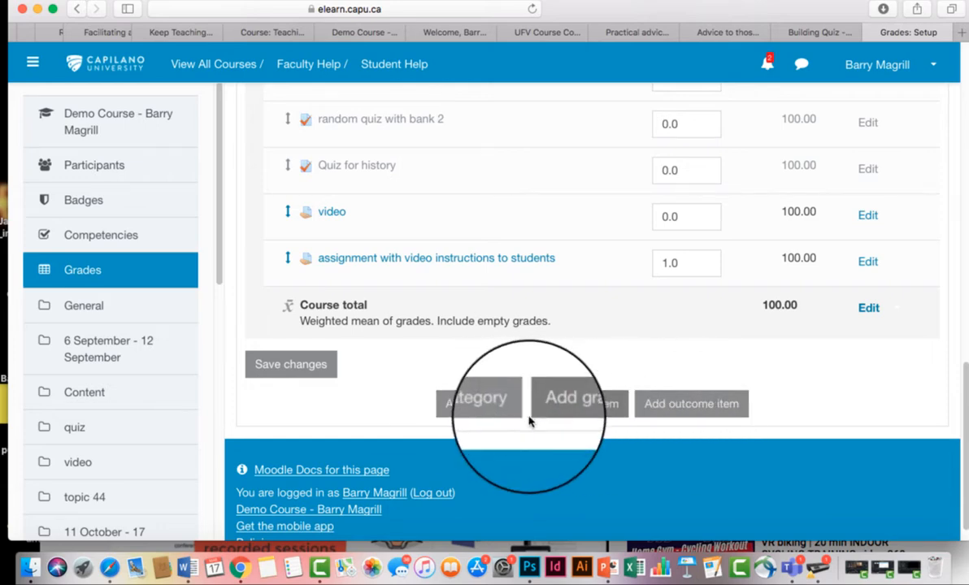
# - Start a new grade category and name it Discussions
pyautogui.click(481, 406)
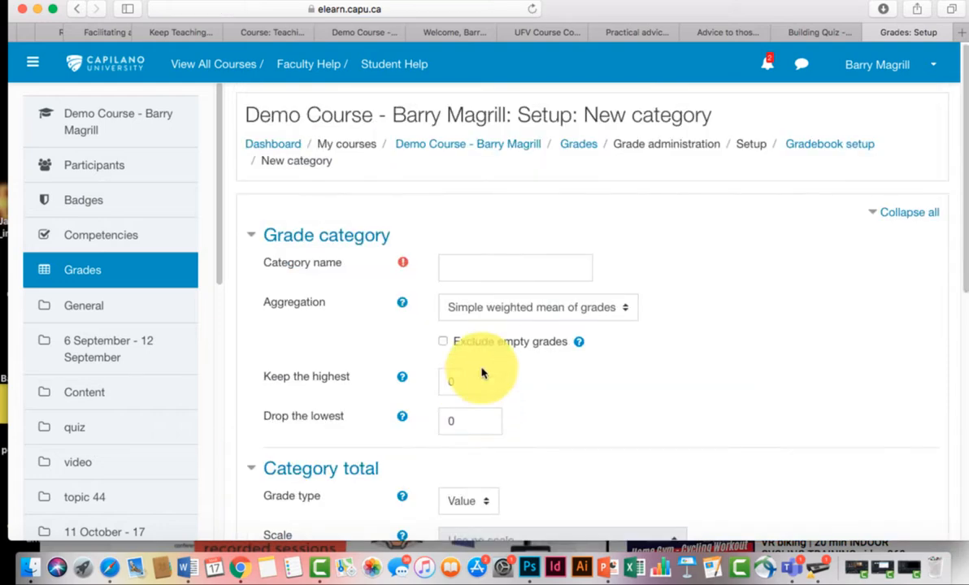
pyautogui.click(468, 266)
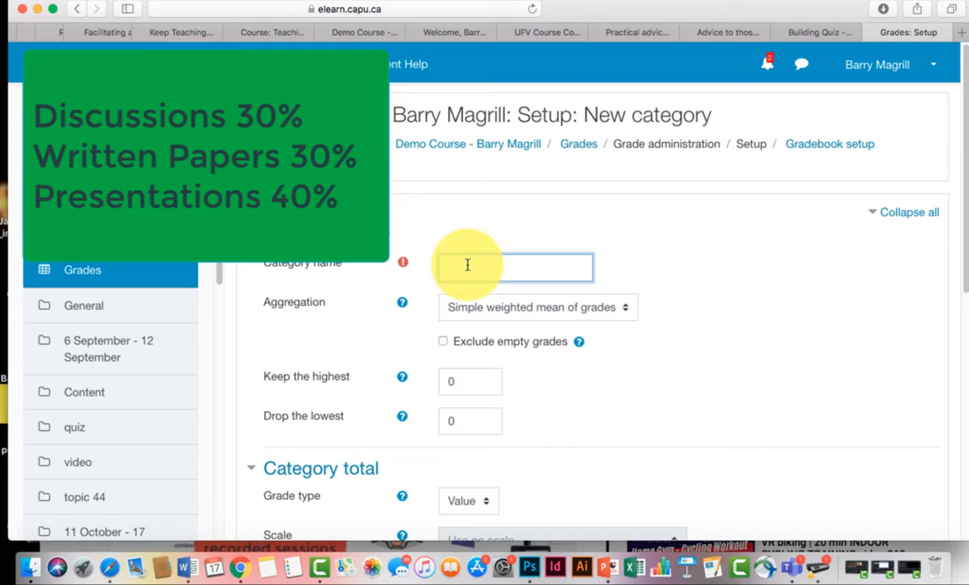
pyautogui.write('Dis')
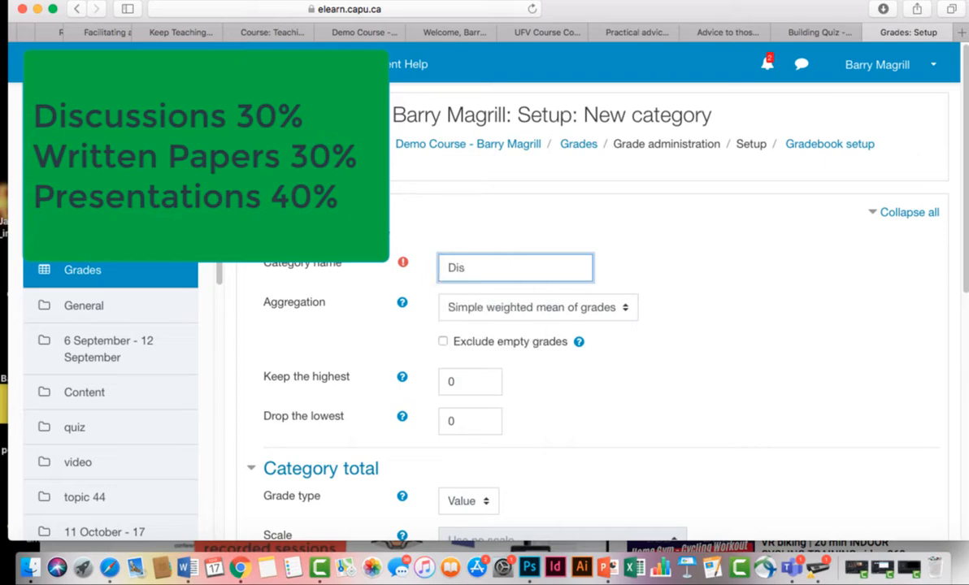
pyautogui.write('cussions')
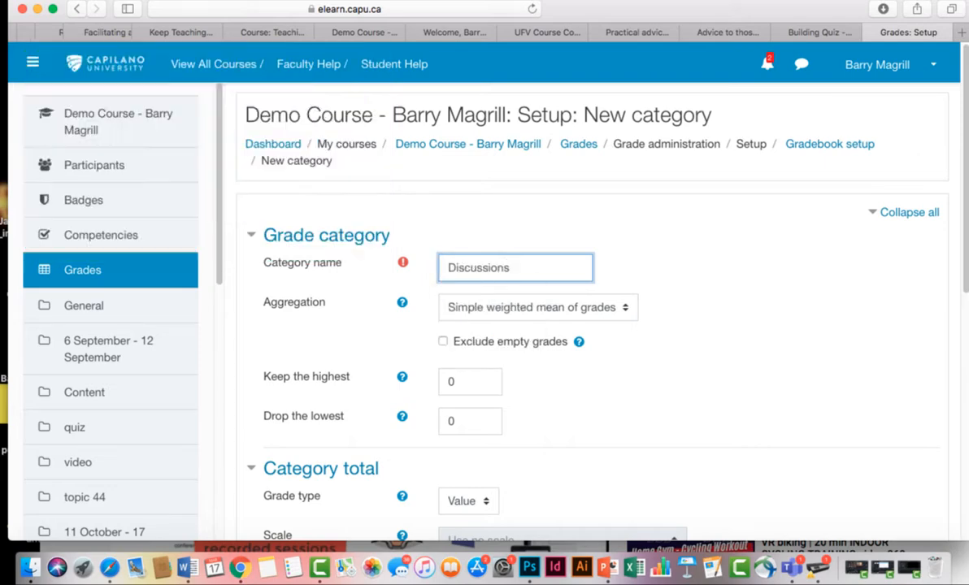
# - Keep Simple weighted mean of grades as the Discussions category's aggregation and save the category
pyautogui.scroll(-2, 675, 352)
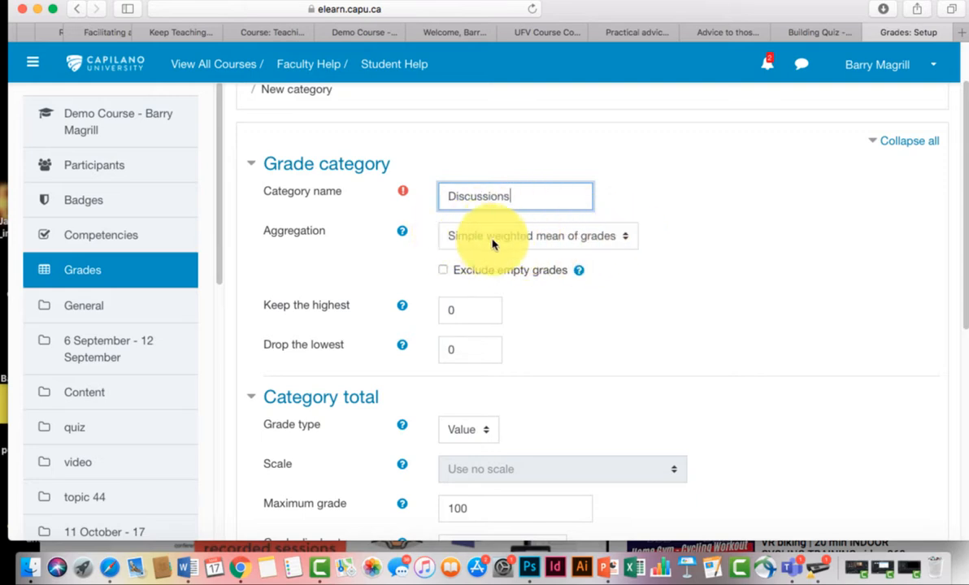
pyautogui.click(625, 240)
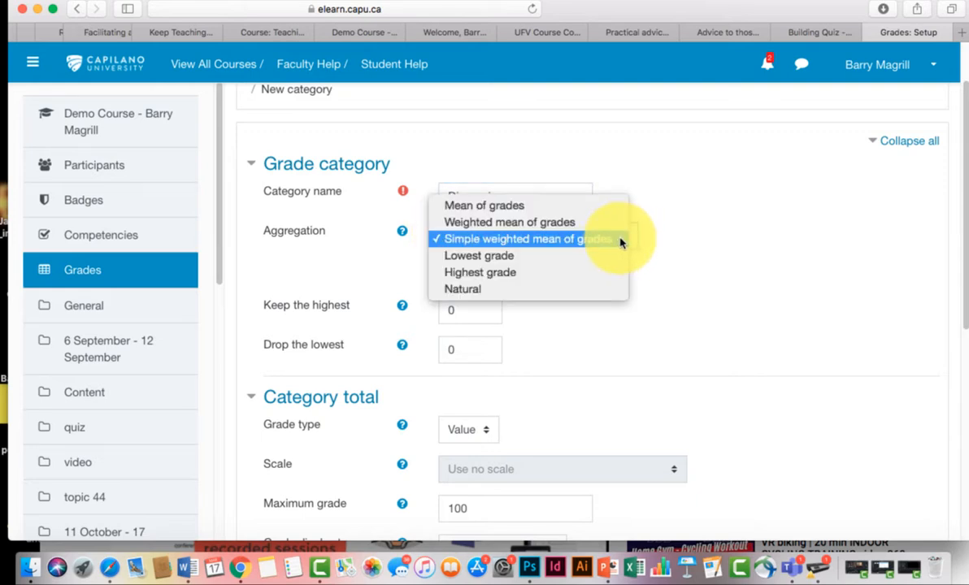
pyautogui.click(659, 242)
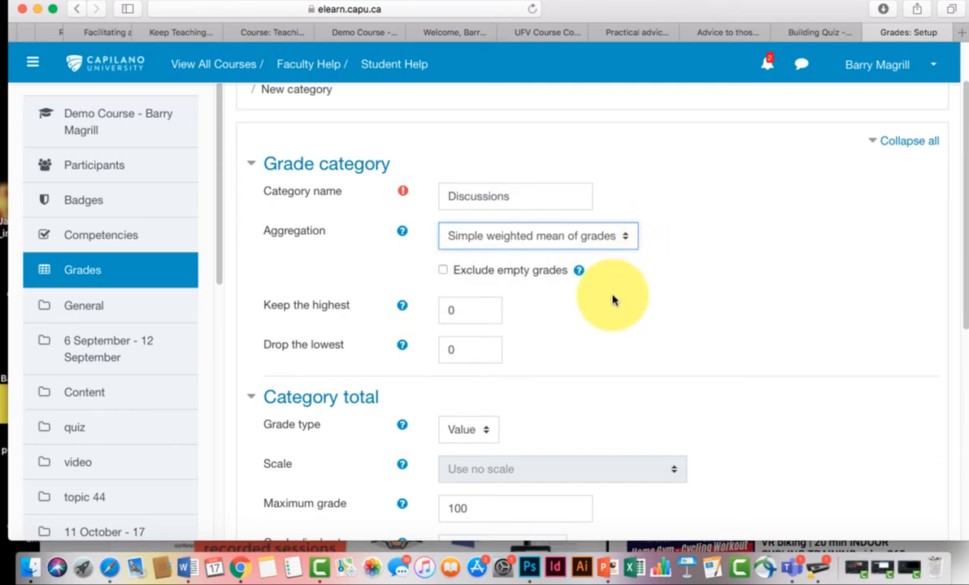
pyautogui.scroll(-2, 613, 300)
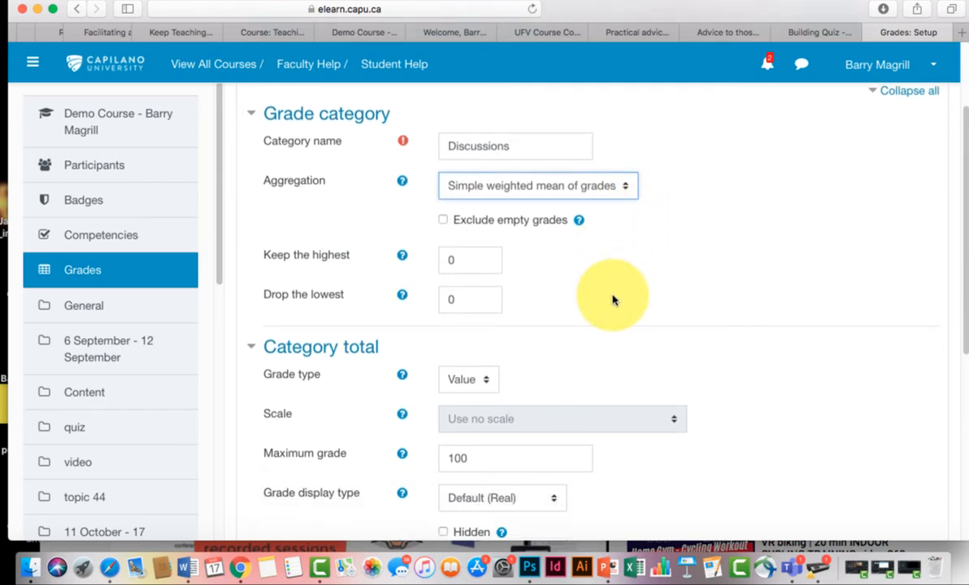
pyautogui.scroll(-5, 613, 300)
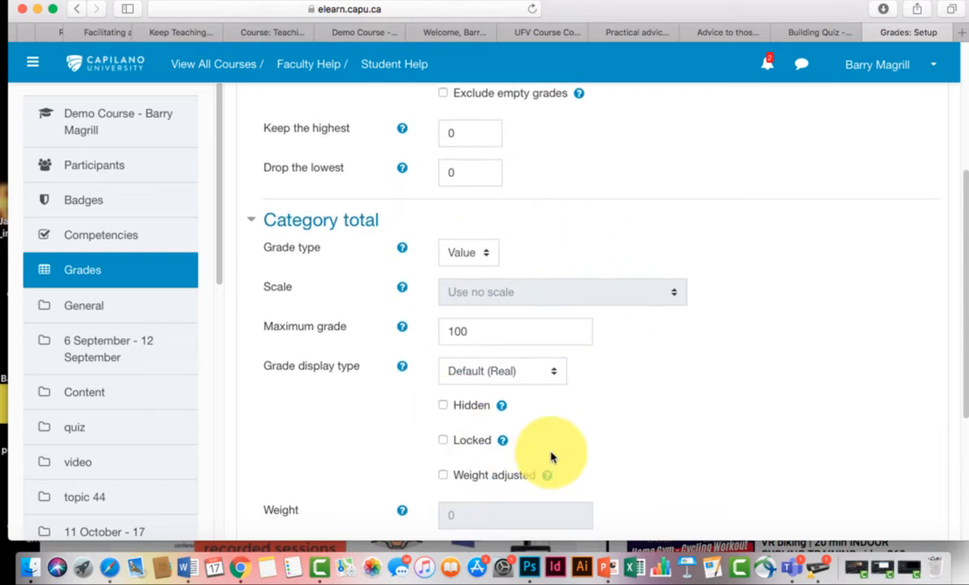
pyautogui.scroll(-1, 551, 458)
pyautogui.scroll(-4, 551, 458)
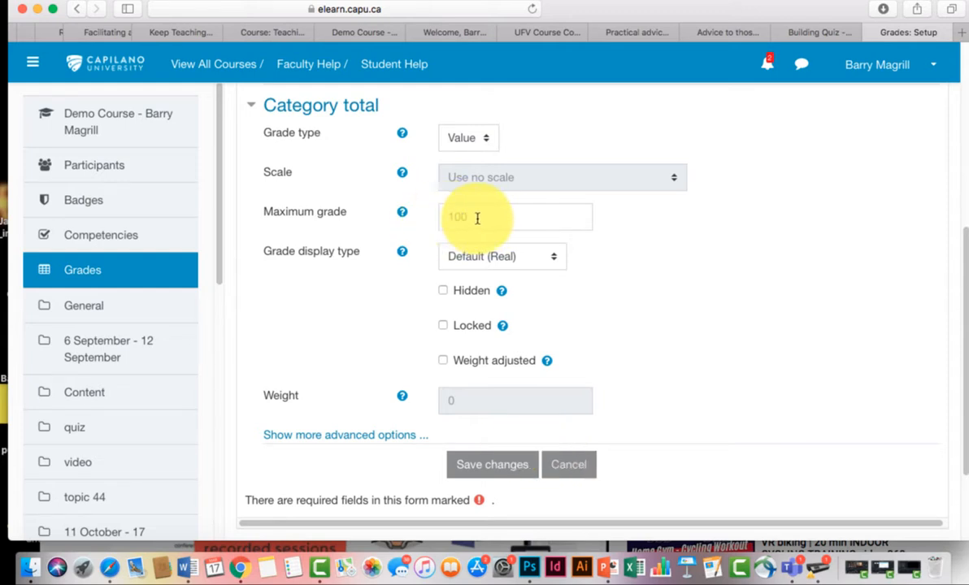
pyautogui.click(498, 472)
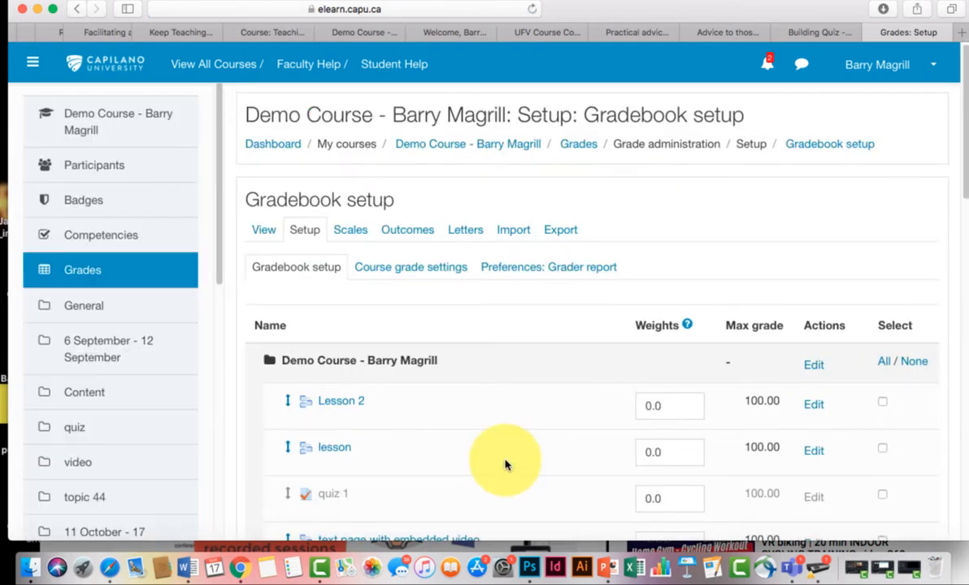
# - Start a second grade category and name it Written Papers
pyautogui.scroll(-10, 520, 418)
pyautogui.scroll(-5, 521, 421)
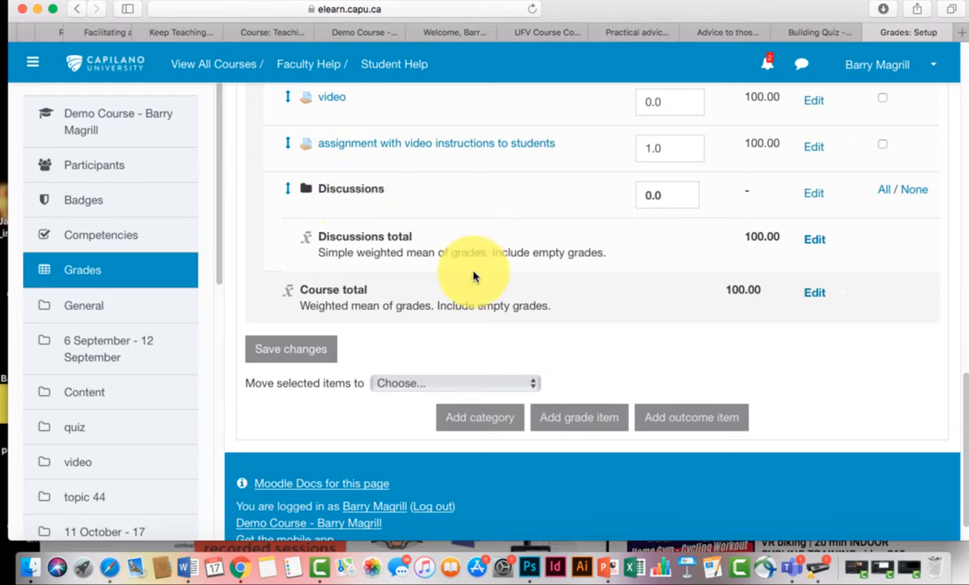
pyautogui.click(486, 421)
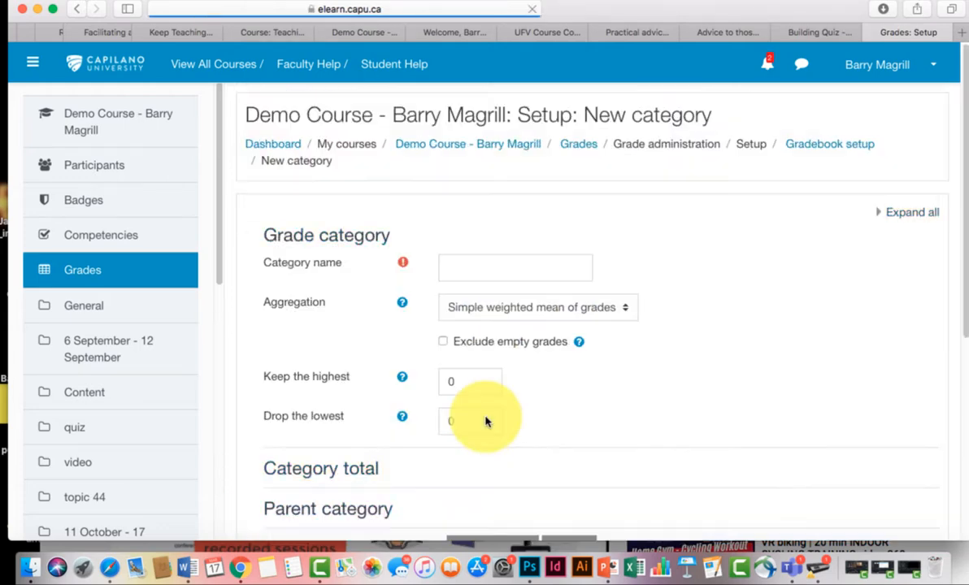
pyautogui.click(463, 267)
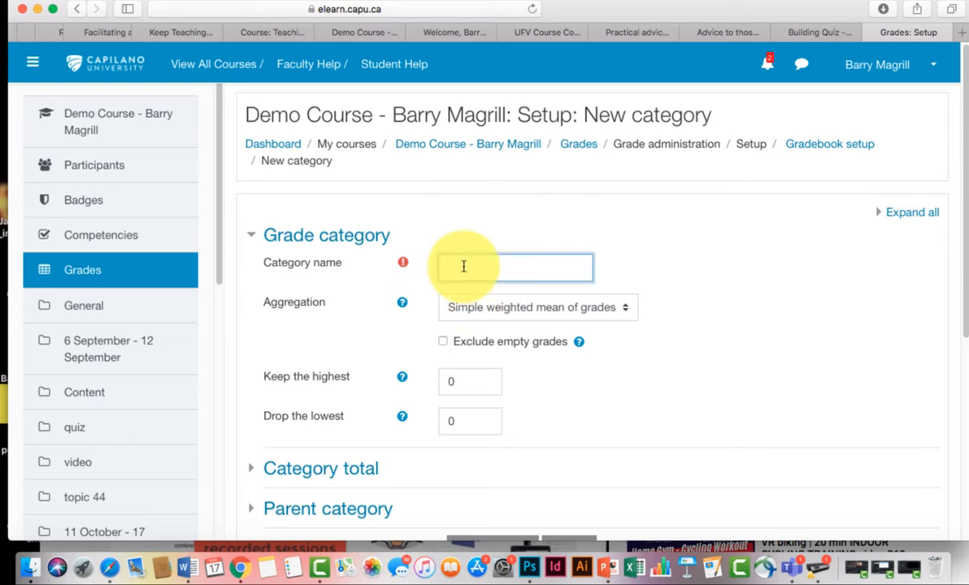
pyautogui.write('W')
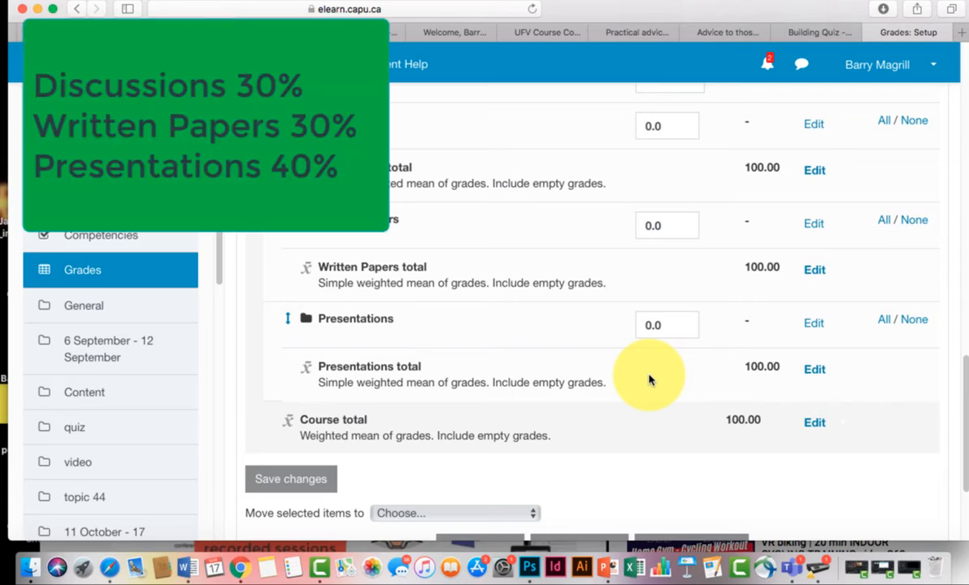
# - Set the category weights to 30 for Discussions, 30 for Written Papers and 40 for Presentations, and save the gradebook changes
pyautogui.scroll(15, 601, 415)
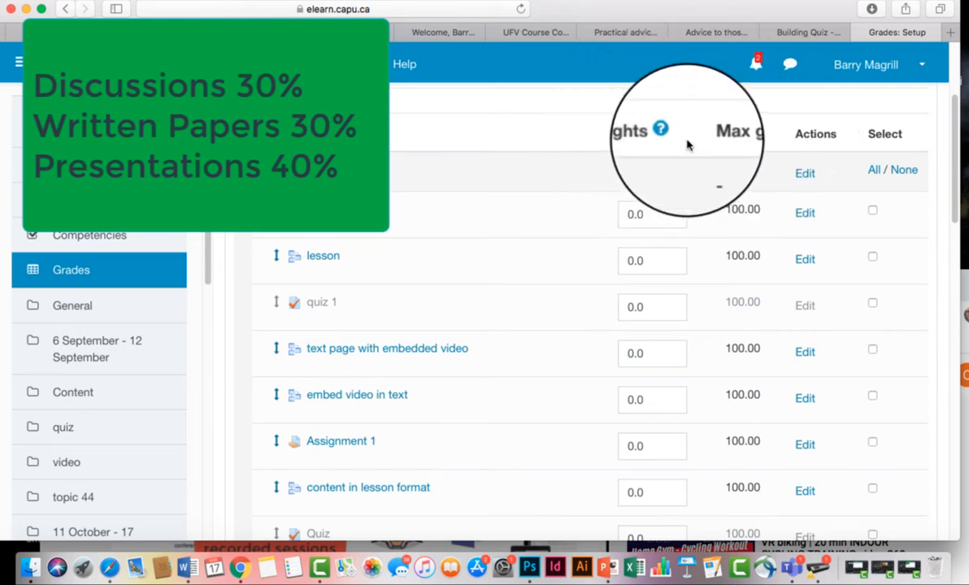
pyautogui.scroll(-10, 649, 184)
pyautogui.press('Tab')
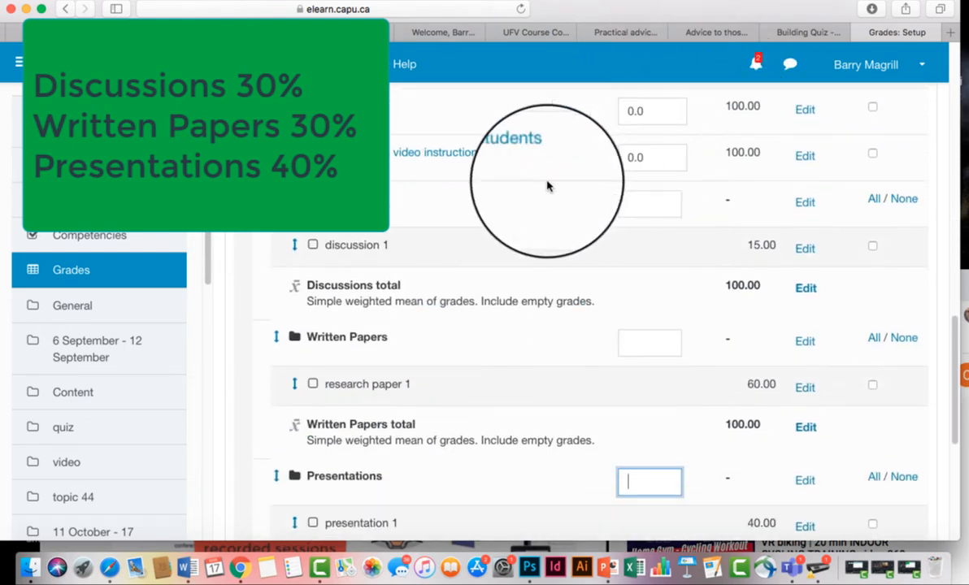
pyautogui.scroll(-1, 528, 219)
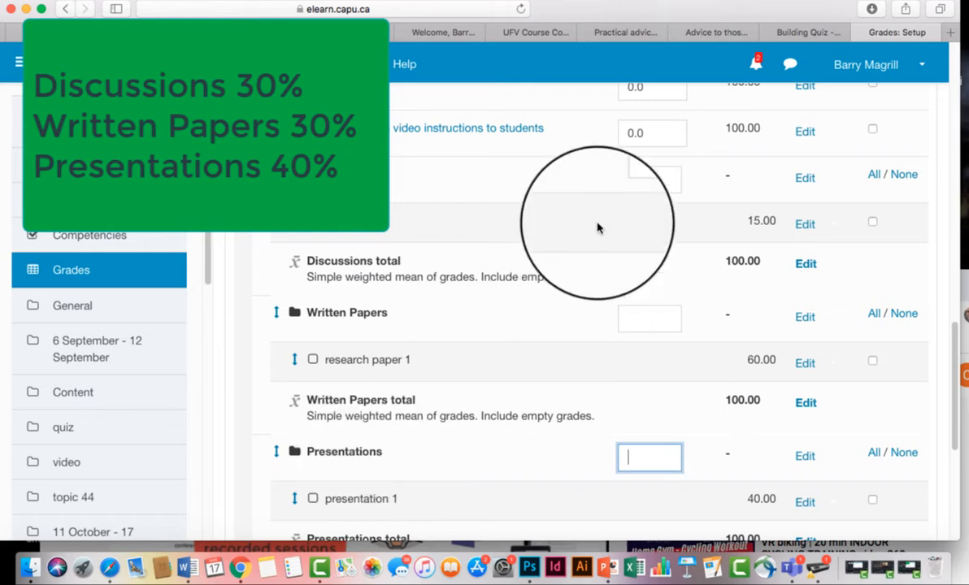
pyautogui.click(640, 182)
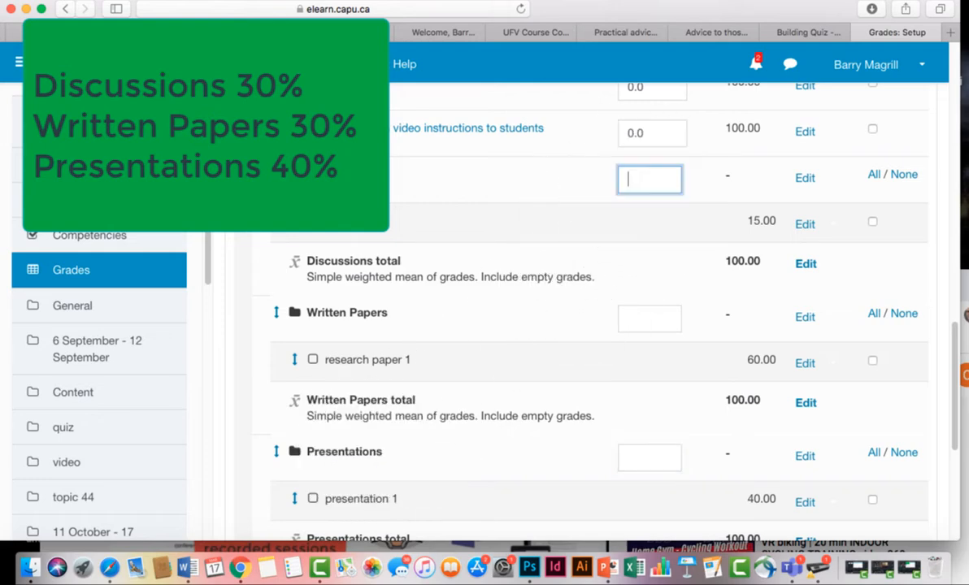
pyautogui.write('30')
pyautogui.click(634, 326)
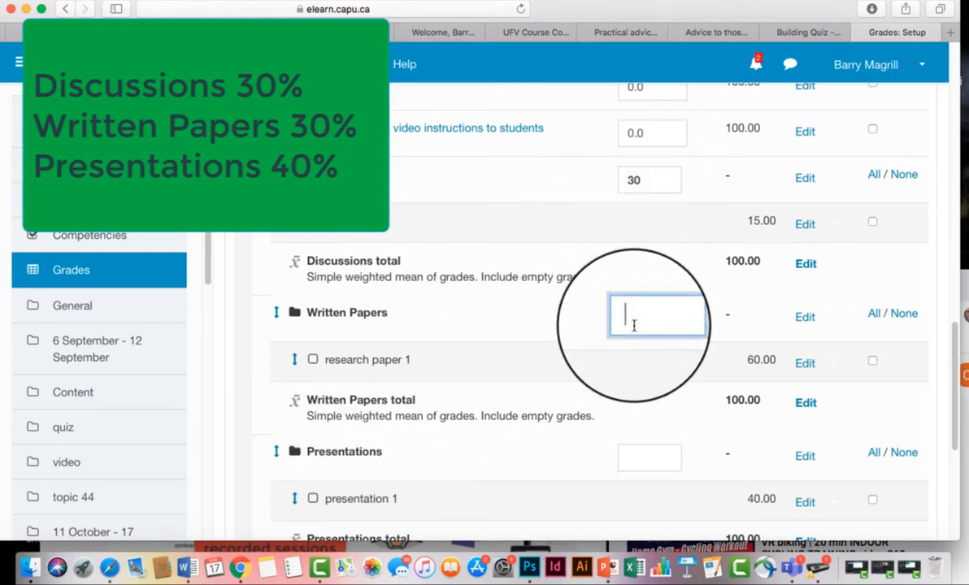
pyautogui.write('30')
pyautogui.click(632, 464)
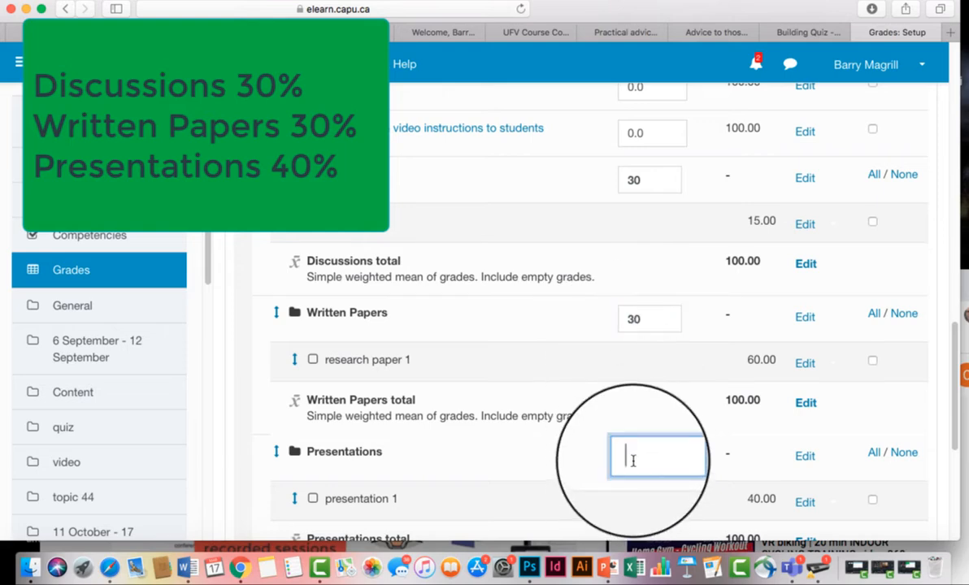
pyautogui.write('40')
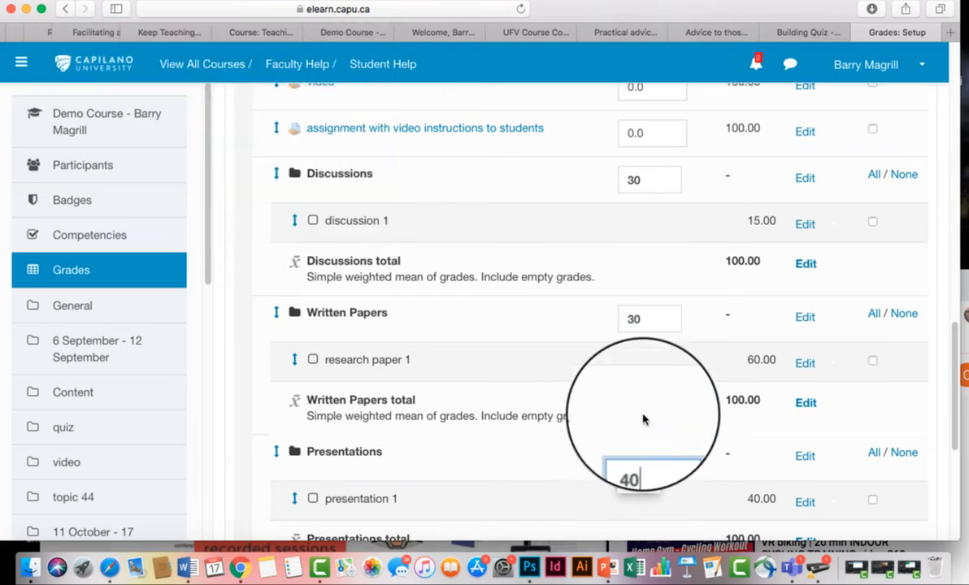
pyautogui.scroll(-5, 642, 418)
pyautogui.press('Return')
pyautogui.scroll(-2, 647, 400)
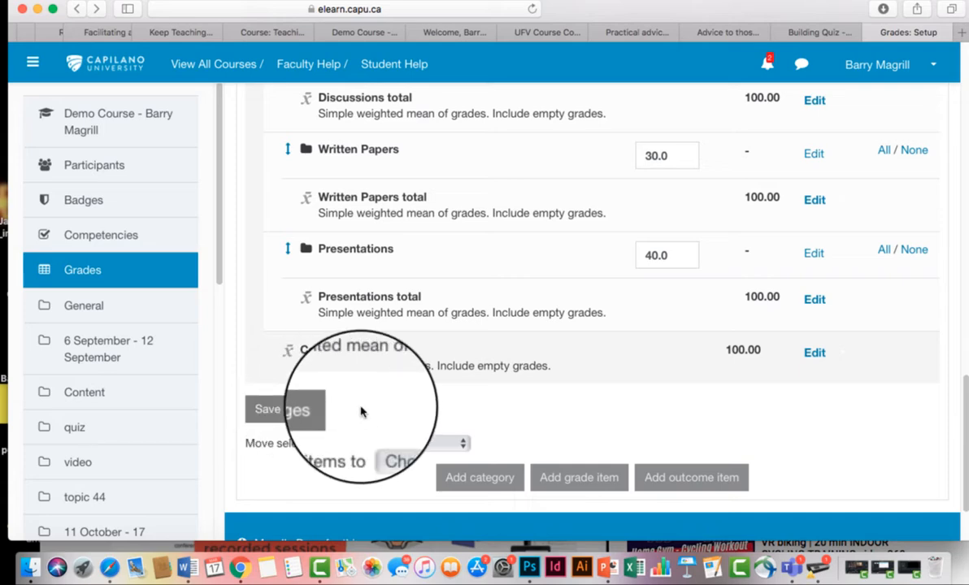
# - Start a new grade item named discussion 1 and keep Value as its grade type
pyautogui.scroll(1, 606, 399)
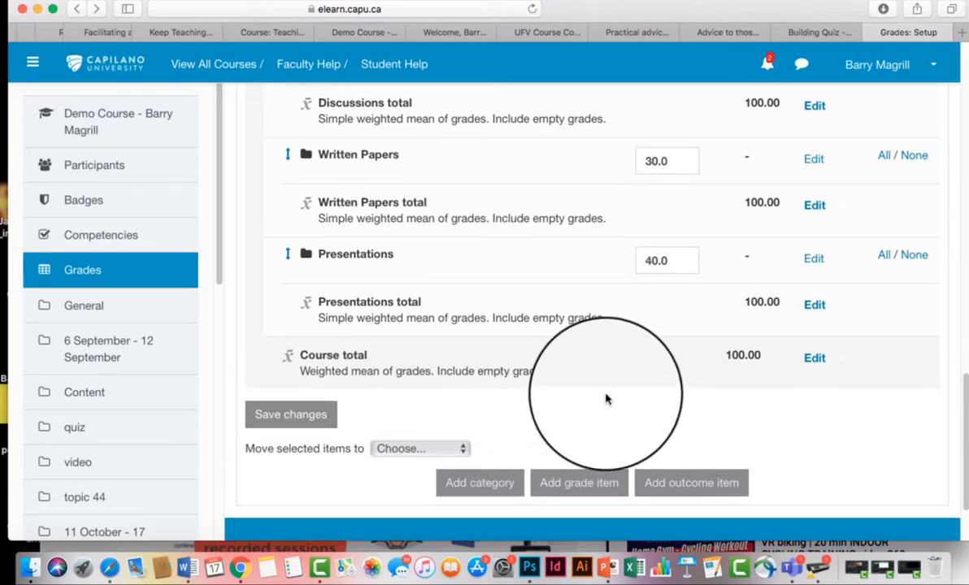
pyautogui.scroll(3, 606, 399)
pyautogui.scroll(-3, 606, 398)
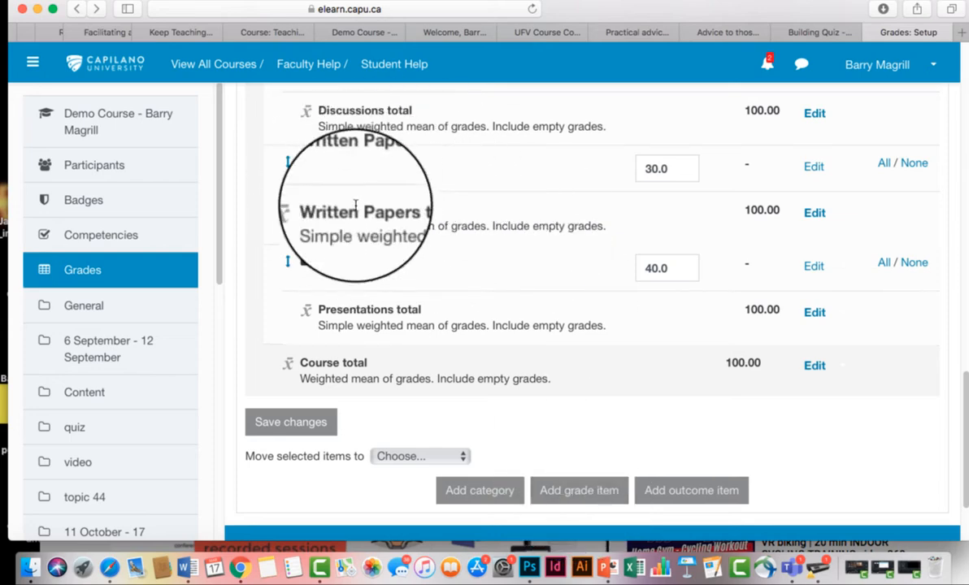
pyautogui.scroll(3, 421, 229)
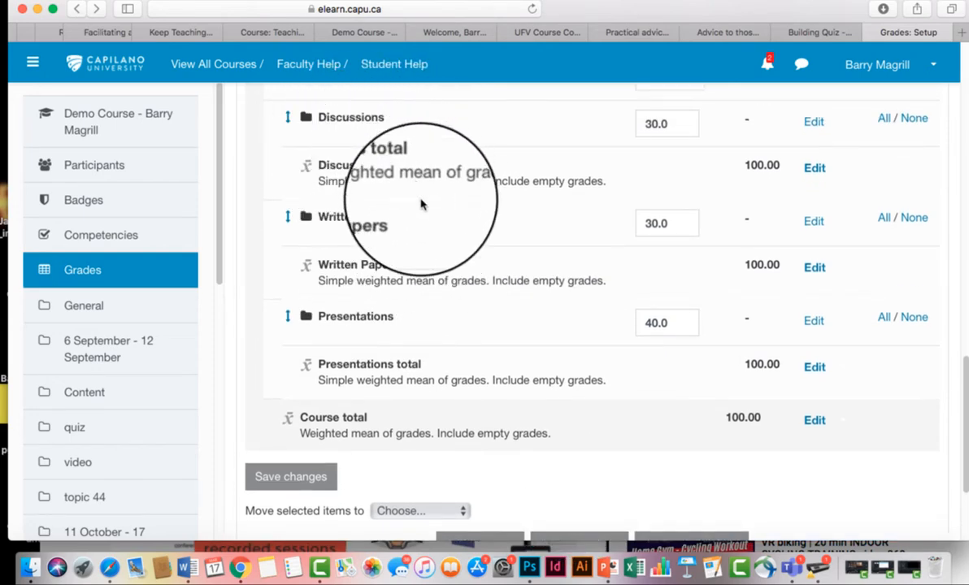
pyautogui.scroll(-3, 532, 358)
pyautogui.scroll(-3, 541, 382)
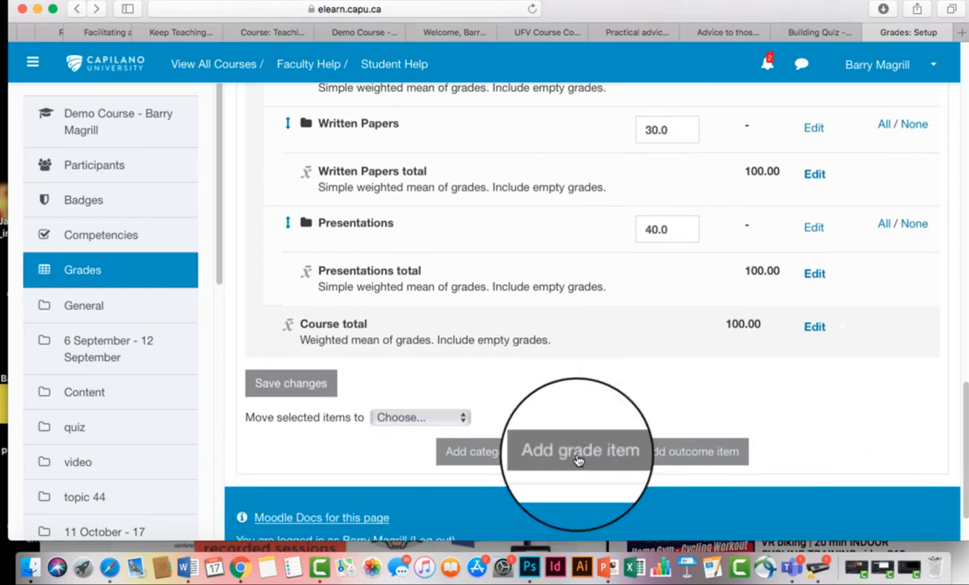
pyautogui.click(579, 459)
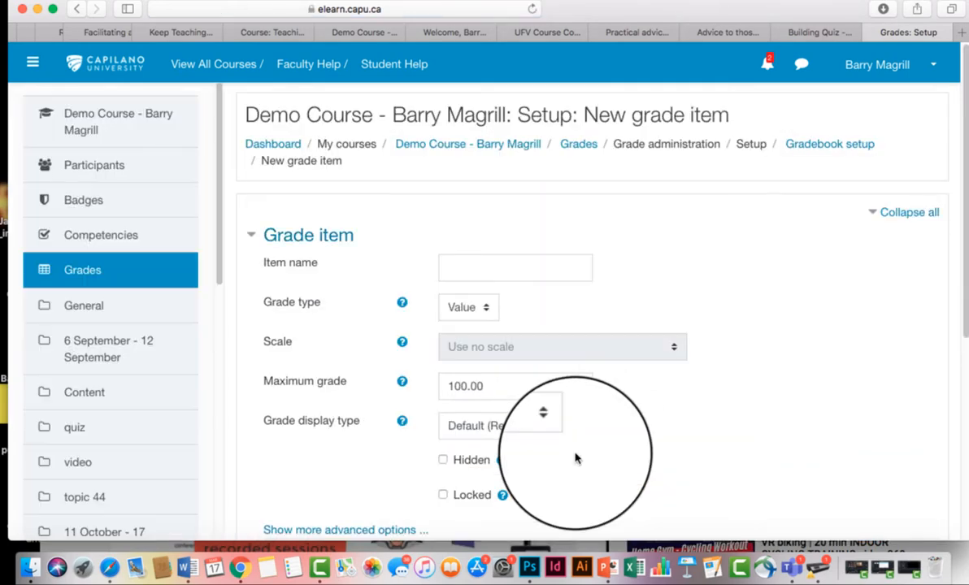
pyautogui.click(470, 277)
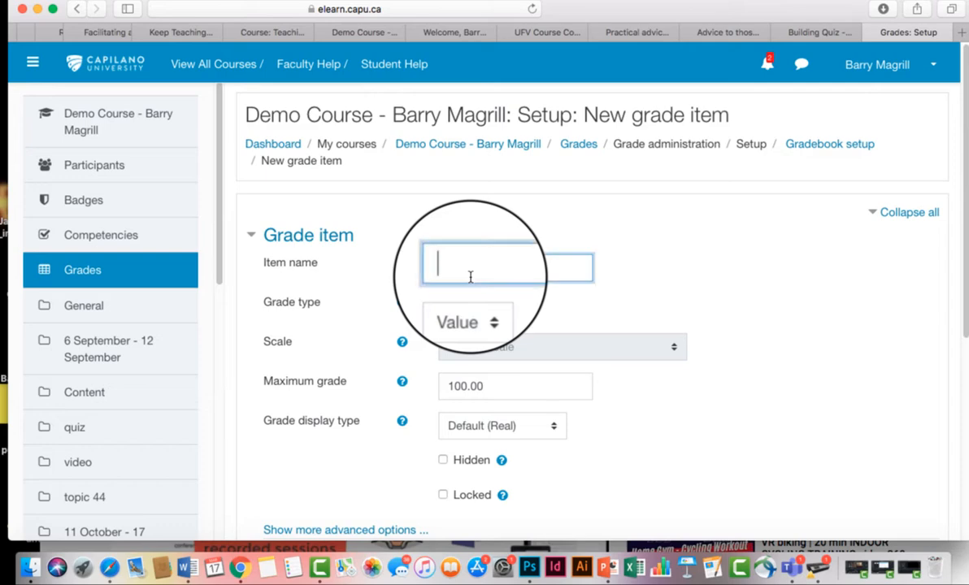
pyautogui.write('discussion 1')
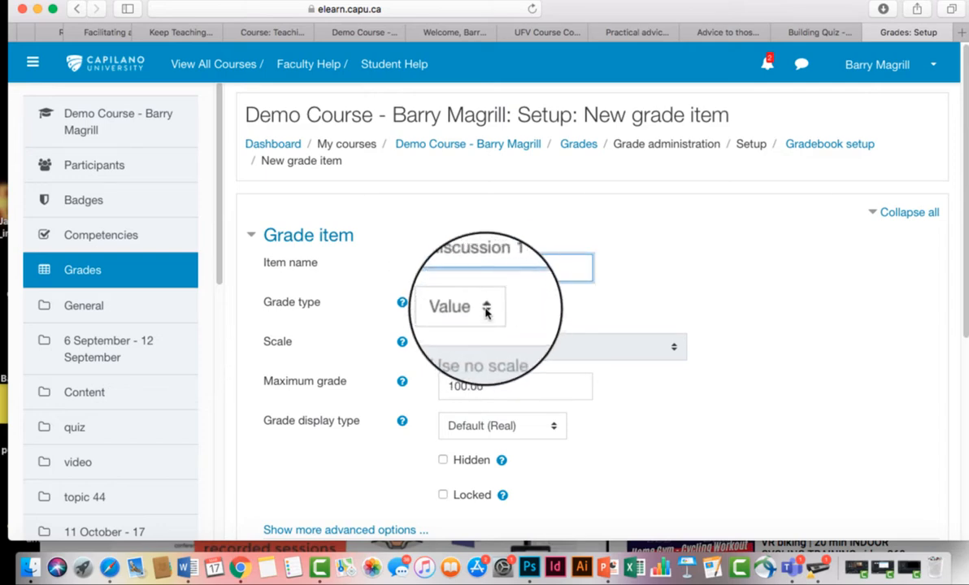
pyautogui.click(486, 311)
pyautogui.click(485, 311)
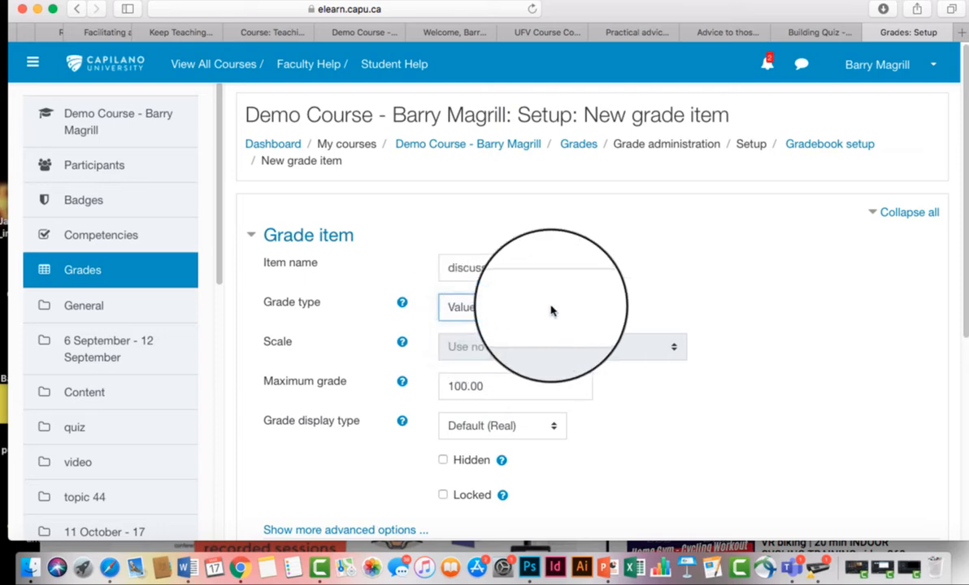
# - Set the maximum grade of the discussion 1 item to 15
pyautogui.scroll(-2, 556, 312)
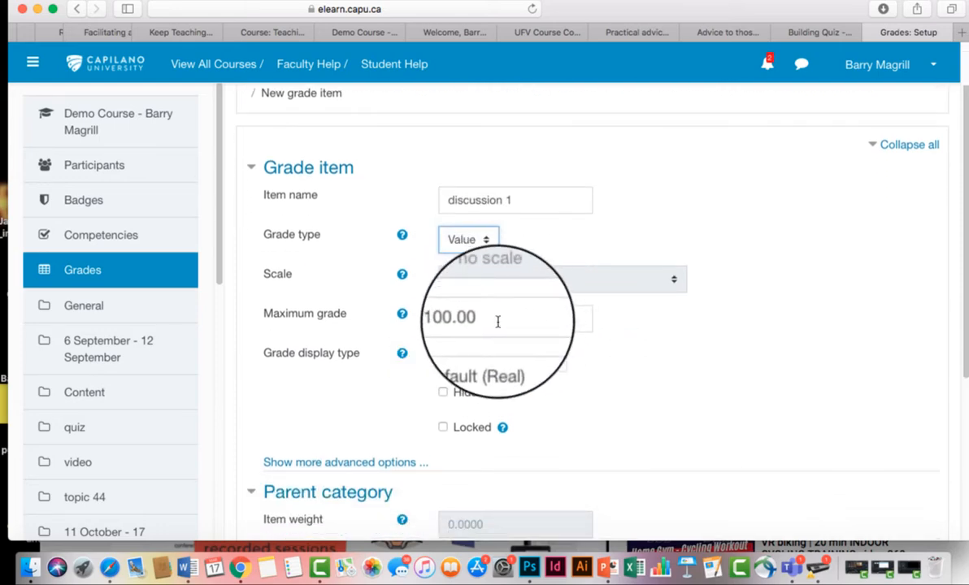
pyautogui.moveTo(495, 321); pyautogui.dragTo(439, 320)
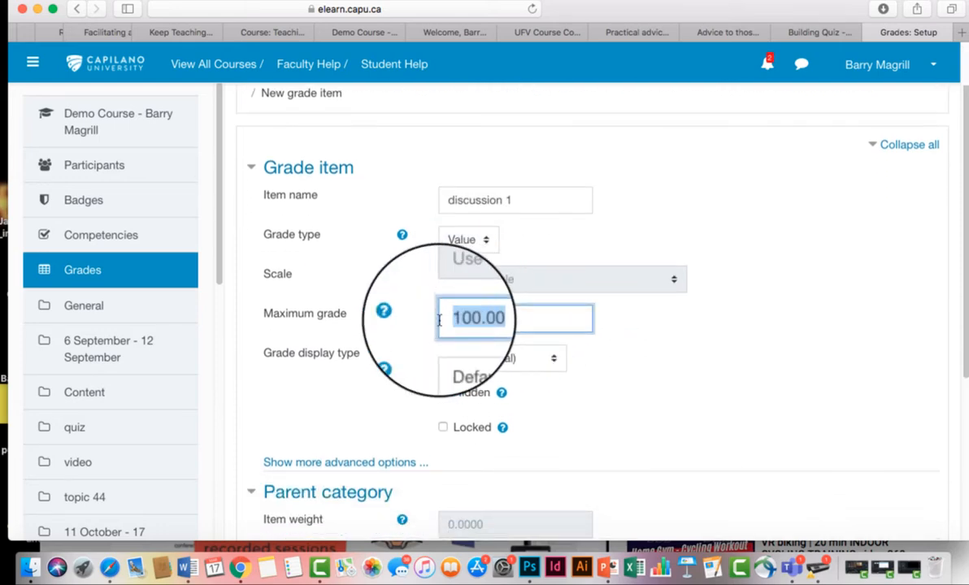
pyautogui.write('15')
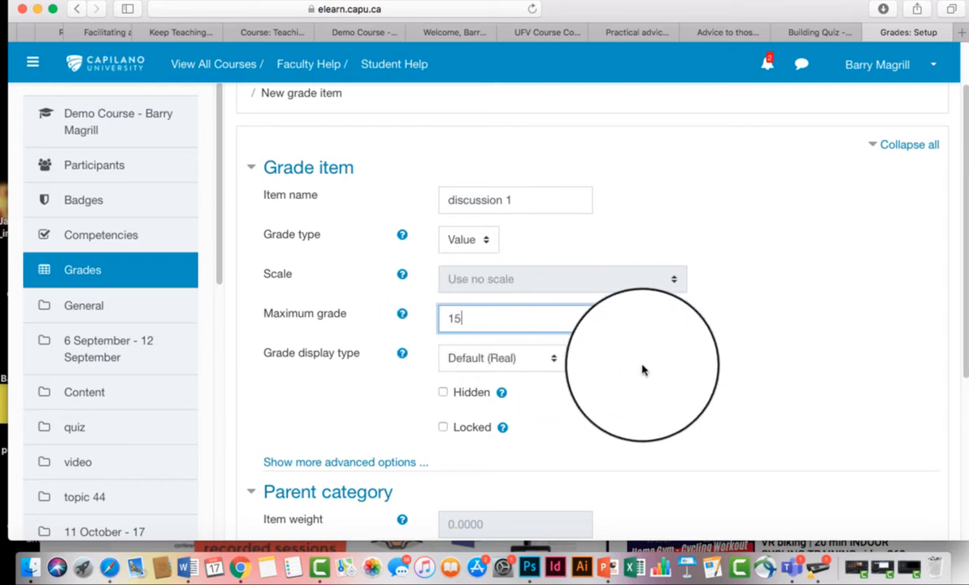
pyautogui.click(643, 371)
# - Assign the discussion 1 item to the Discussions subcategory as its parent category and save the item
pyautogui.scroll(-5, 642, 371)
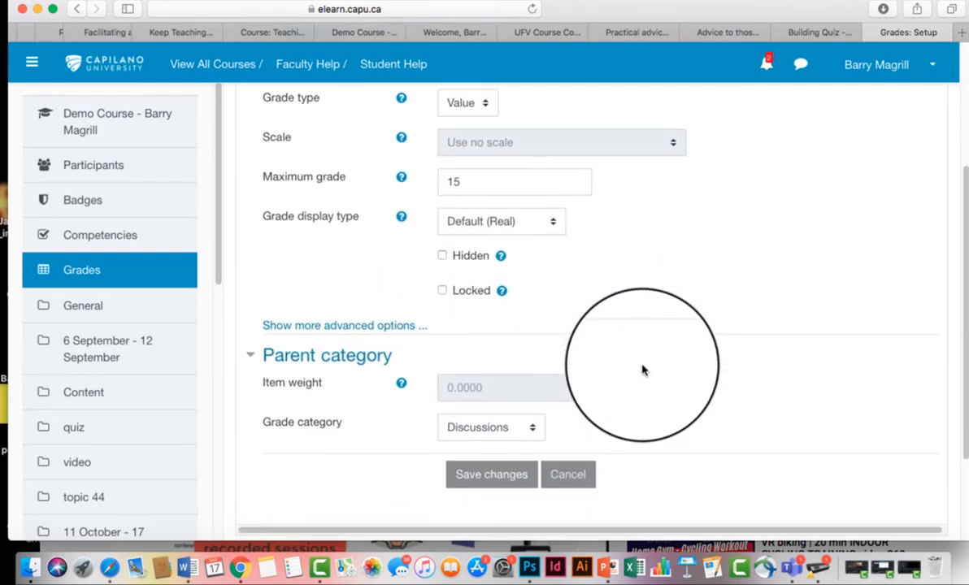
pyautogui.click(520, 426)
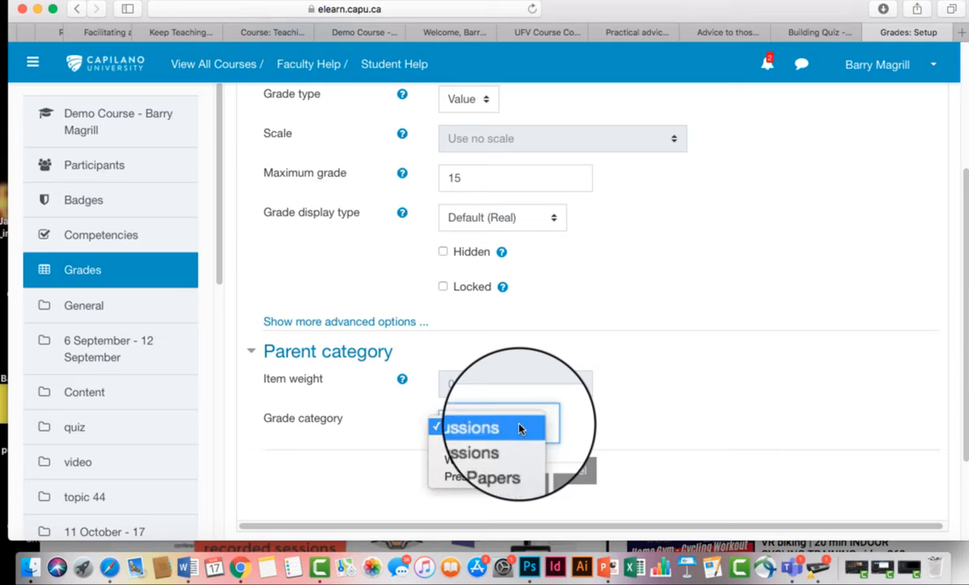
pyautogui.click(501, 443)
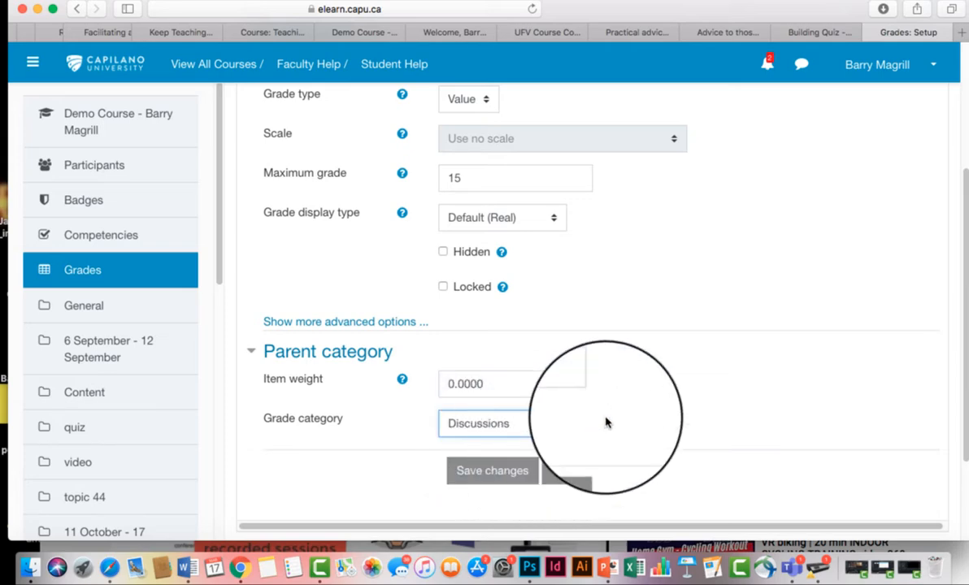
pyautogui.scroll(-2, 606, 422)
pyautogui.click(490, 396)
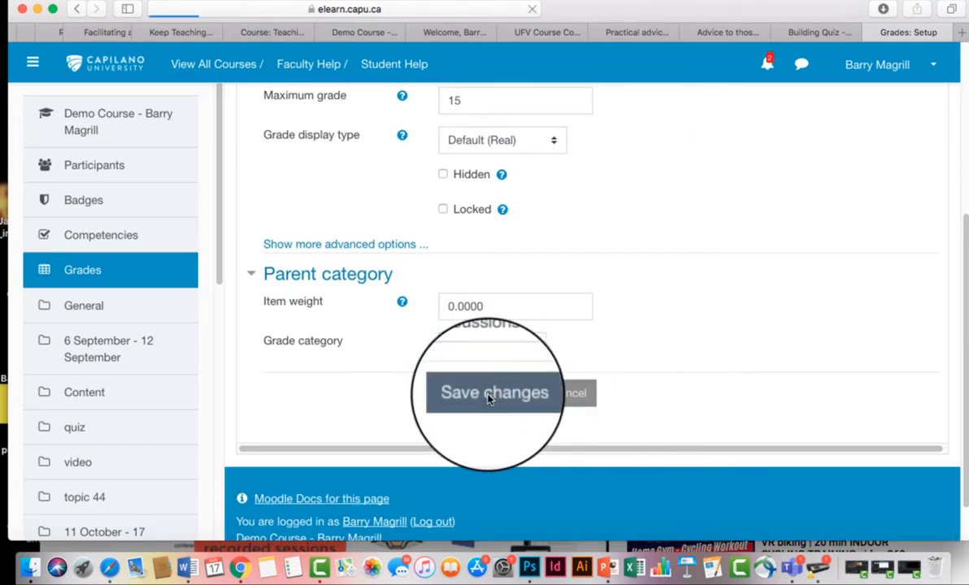
# - Start another new grade item in the gradebook setup and name it research paper 1
pyautogui.scroll(-5, 487, 398)
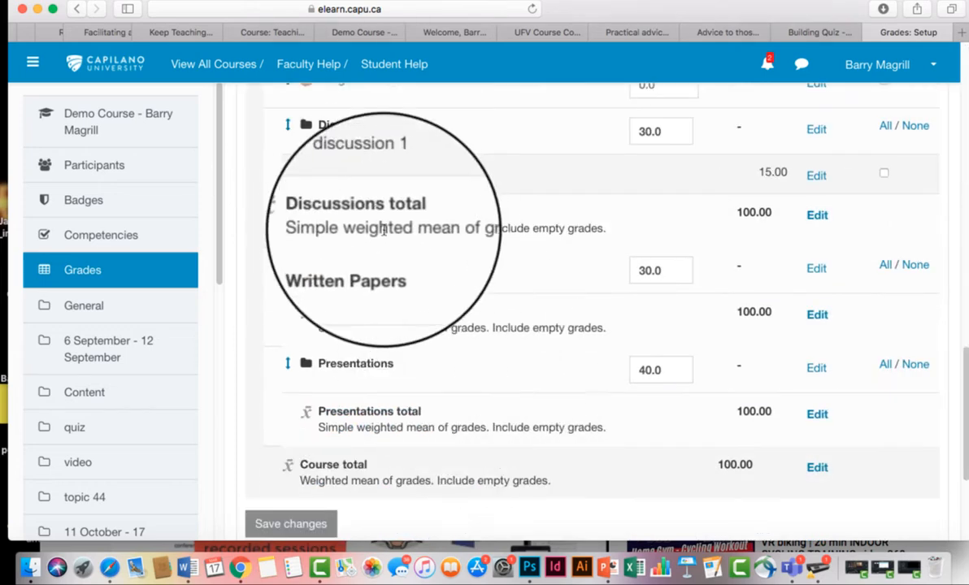
pyautogui.scroll(1, 377, 218)
pyautogui.scroll(1, 361, 225)
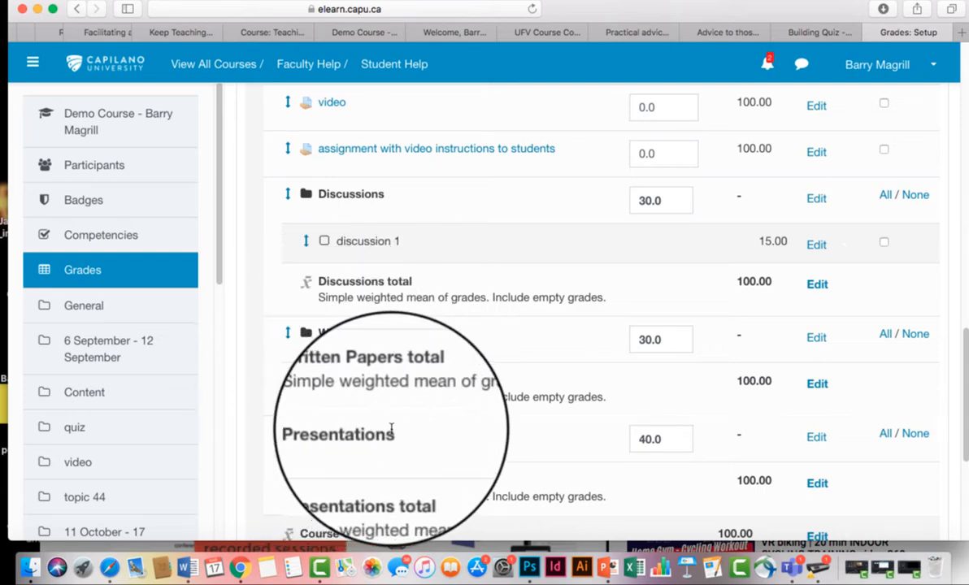
pyautogui.scroll(-4, 391, 428)
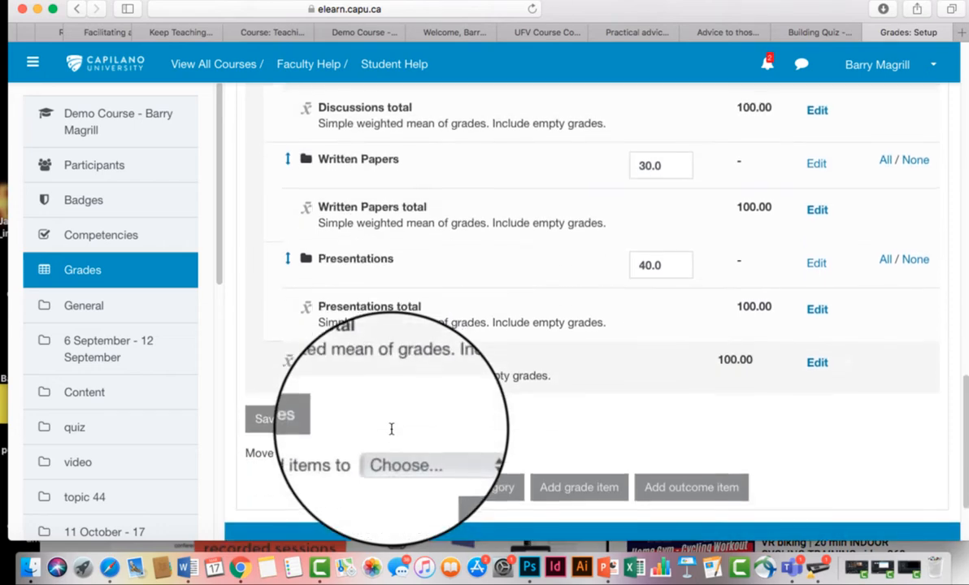
pyautogui.click(569, 490)
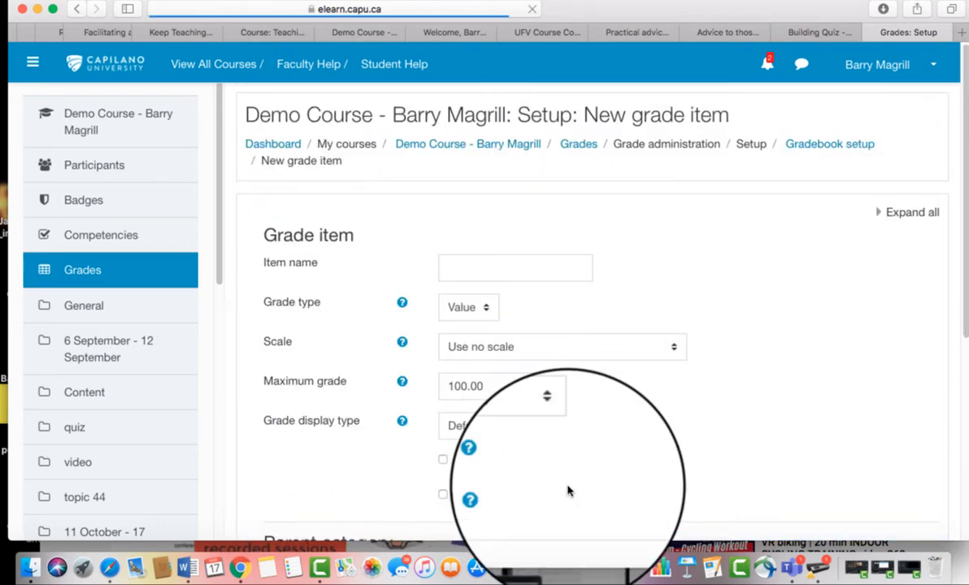
pyautogui.click(478, 272)
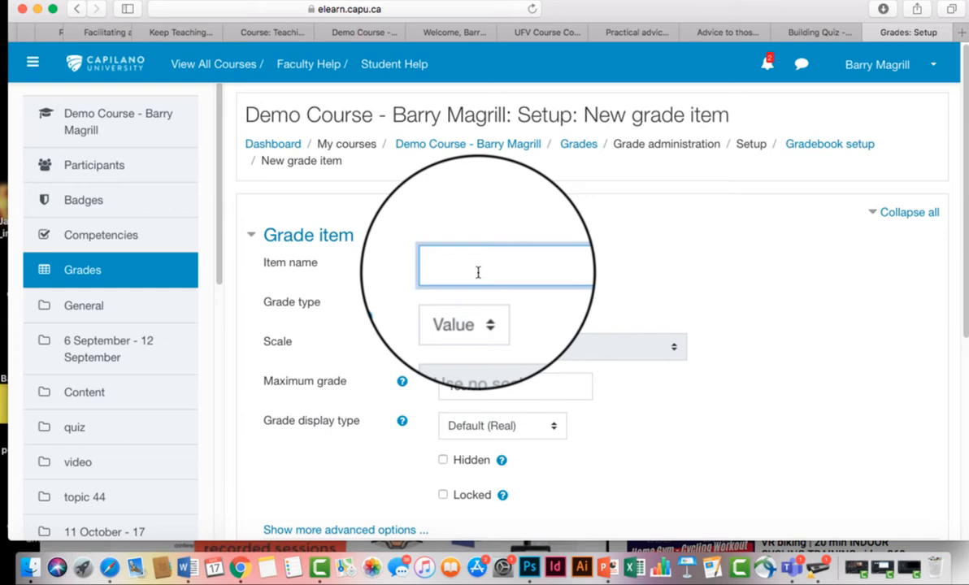
pyautogui.write('research paper 1')
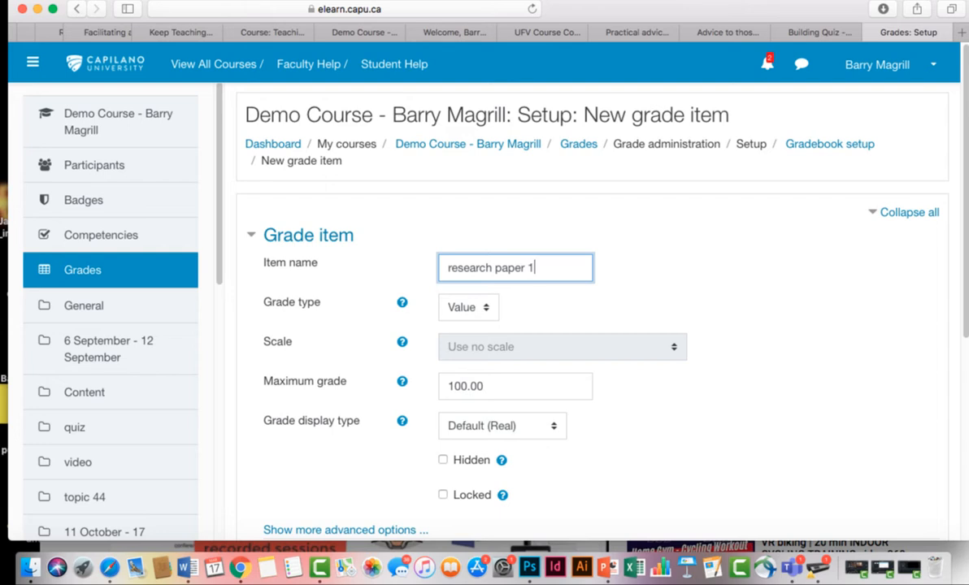
# - Set the maximum grade of the research paper 1 item to 60
pyautogui.scroll(-5, 597, 383)
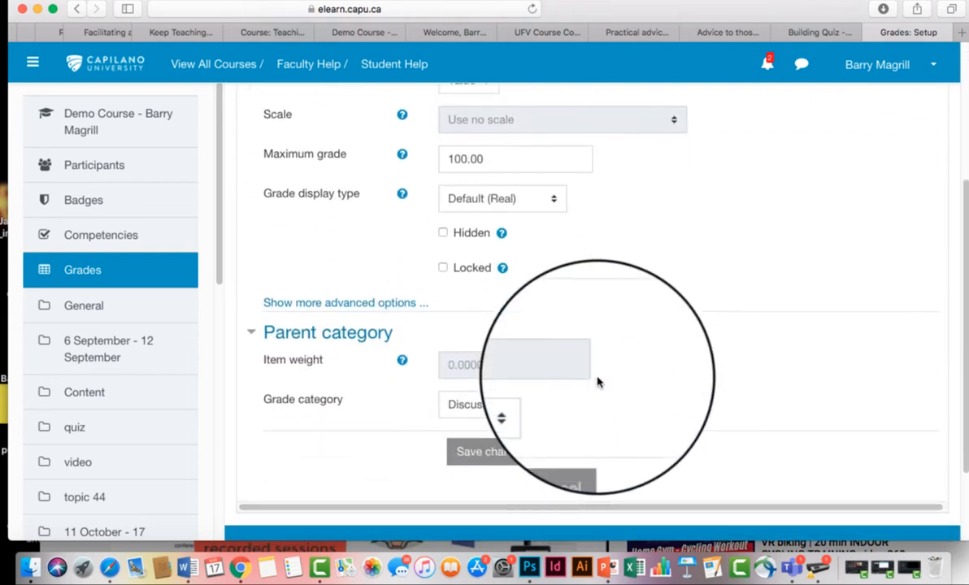
pyautogui.click(460, 163)
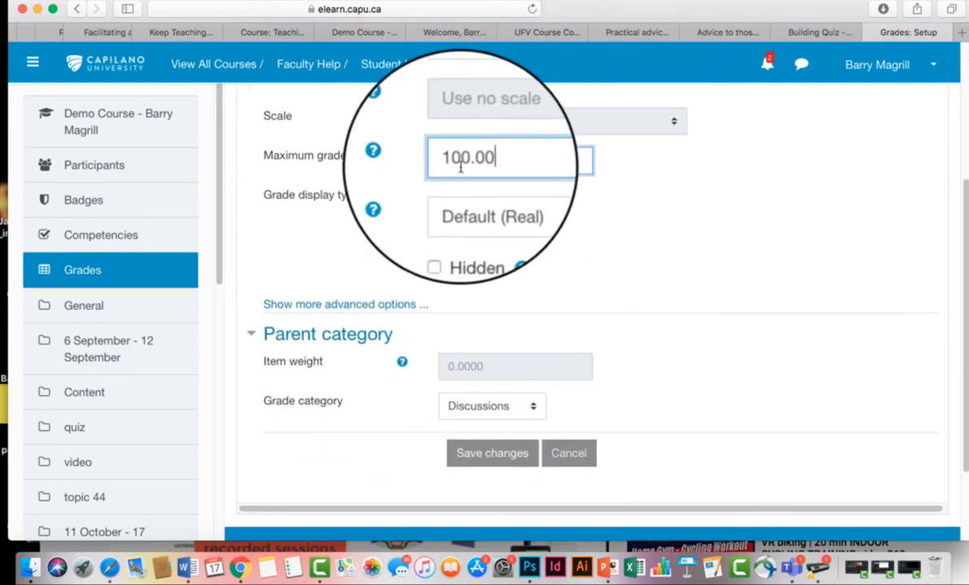
pyautogui.doubleClick(460, 165)
pyautogui.write('60')
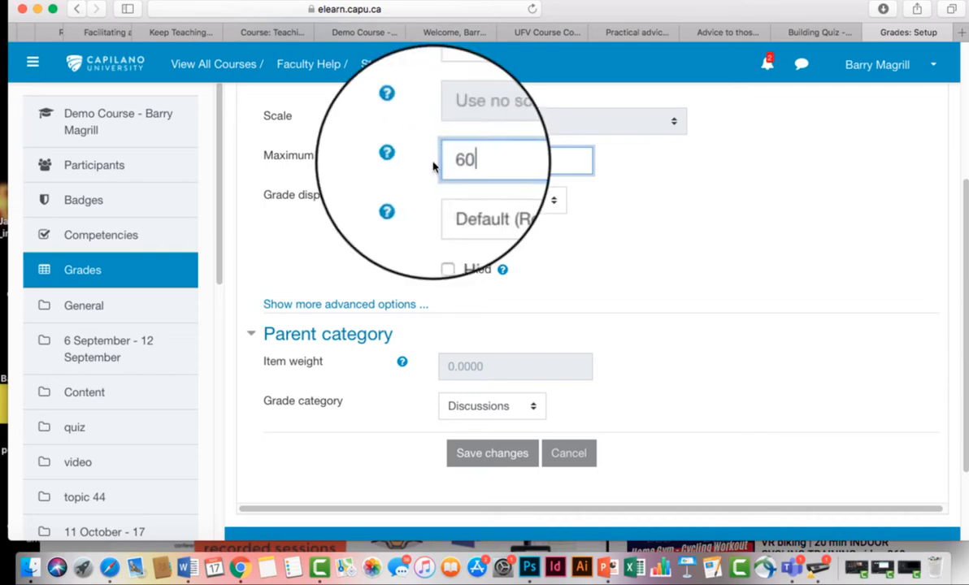
# - Assign the research paper 1 item to the Written Papers grade category and save it
pyautogui.click(509, 413)
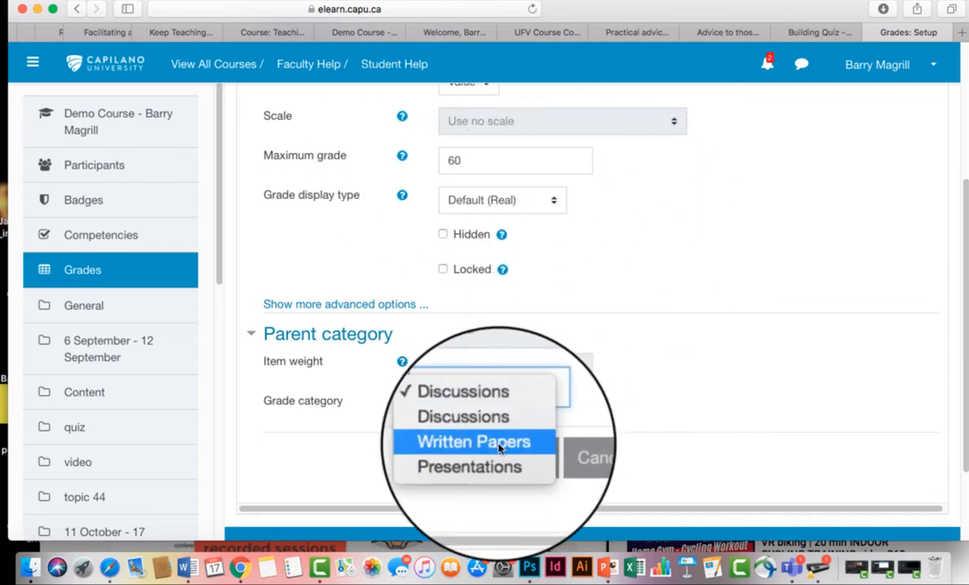
pyautogui.click(498, 446)
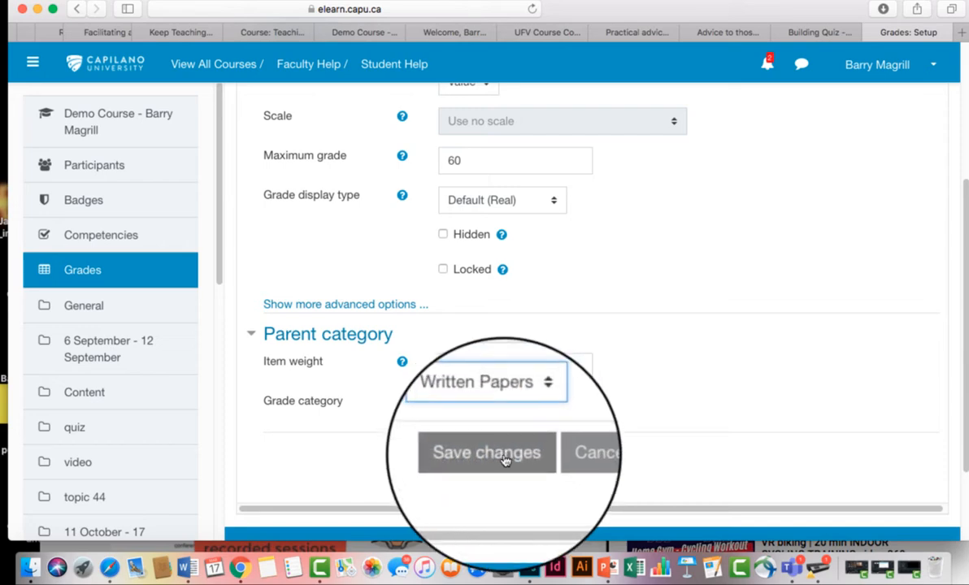
pyautogui.click(505, 460)
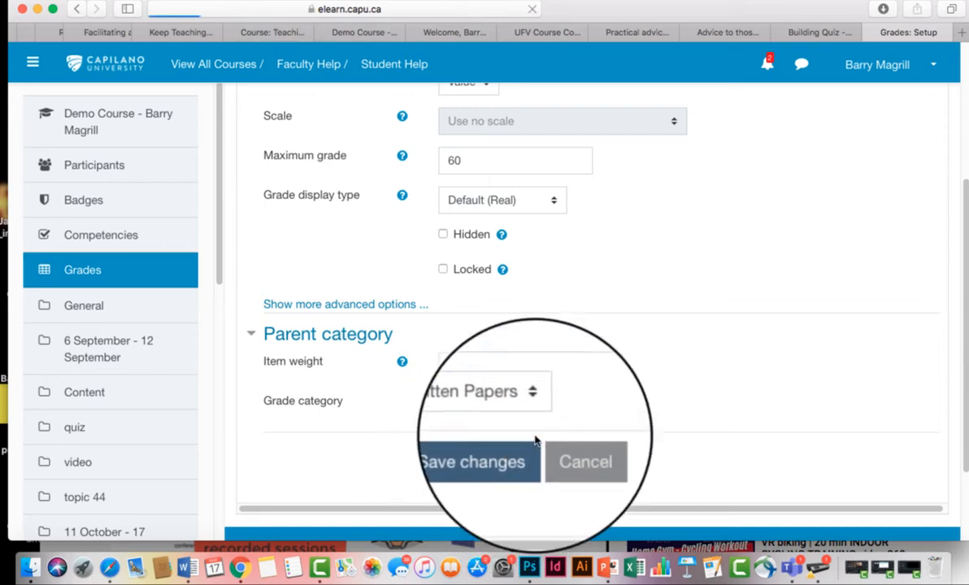
# - Start a third new grade item in the gradebook setup and name it presentation 1
pyautogui.scroll(-10, 569, 374)
pyautogui.scroll(-5, 549, 378)
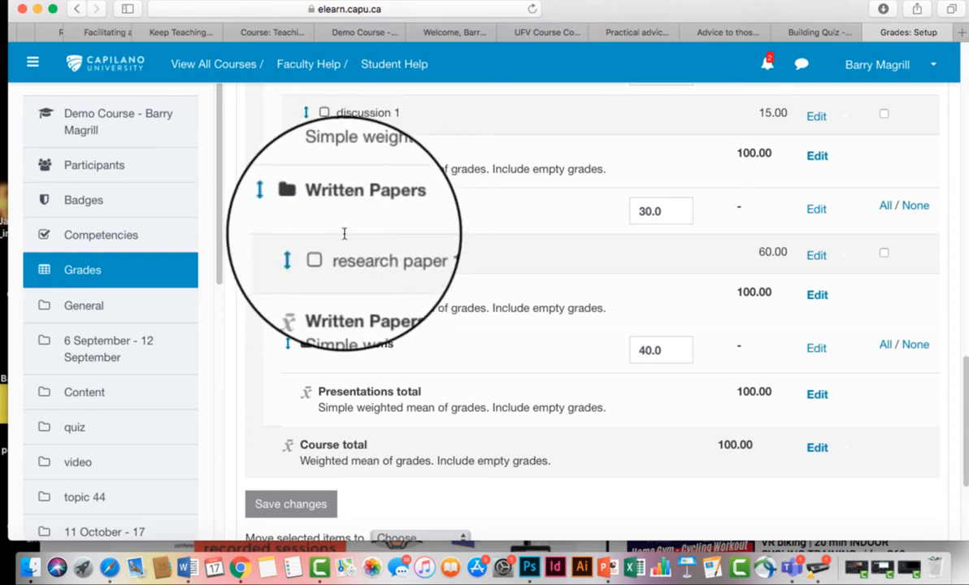
pyautogui.scroll(-3, 443, 400)
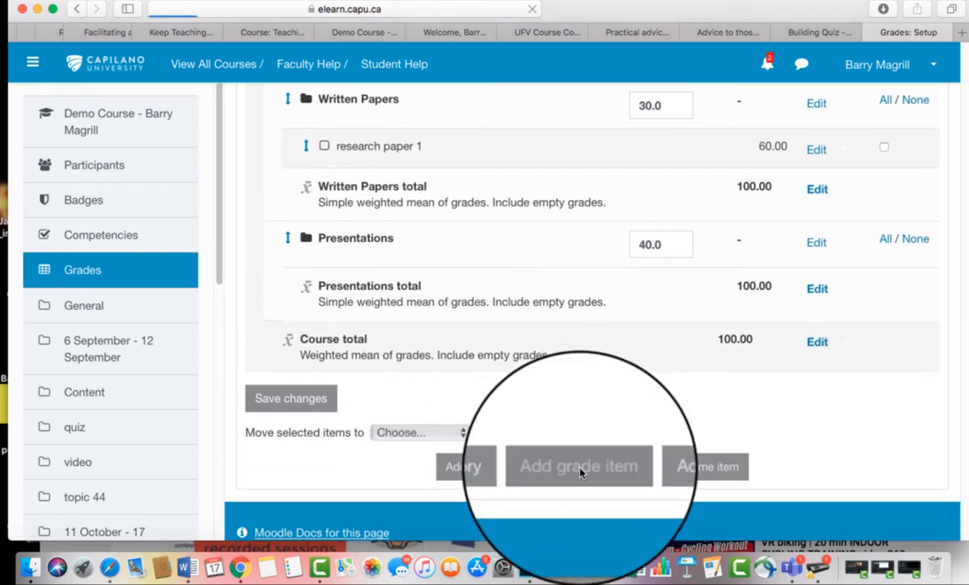
pyautogui.click(581, 473)
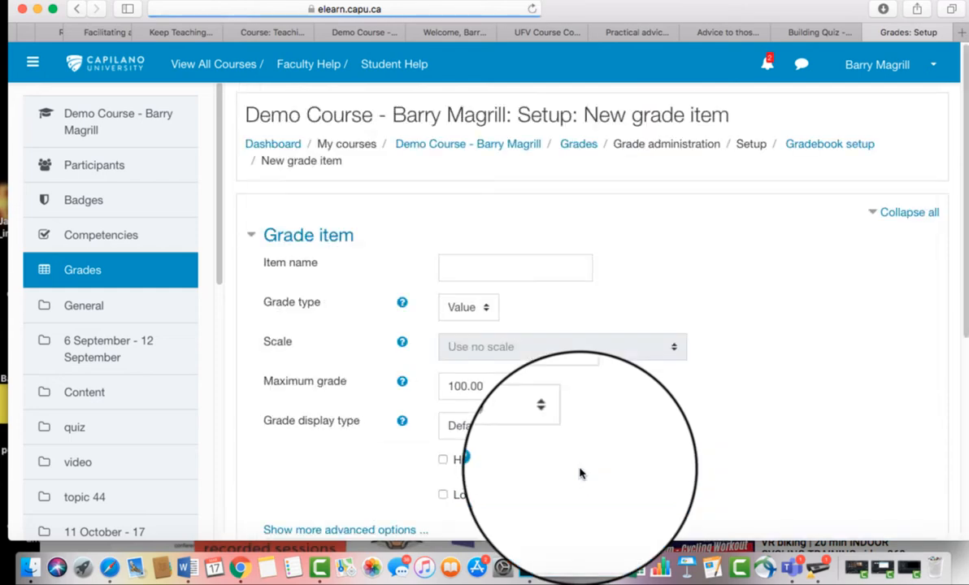
pyautogui.click(475, 267)
pyautogui.write('presentation 1')
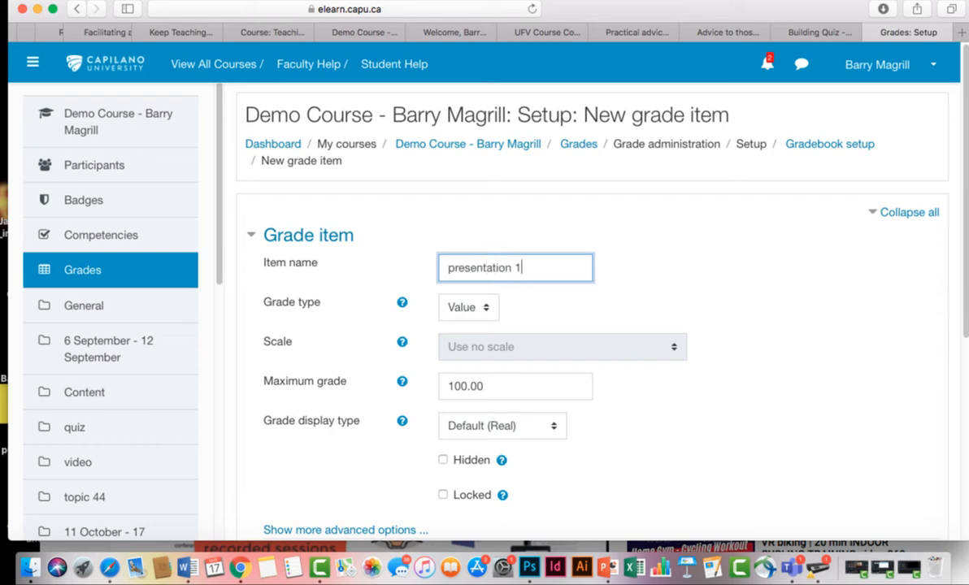
# - Set the maximum grade of the presentation 1 item to 40
pyautogui.scroll(-3, 618, 382)
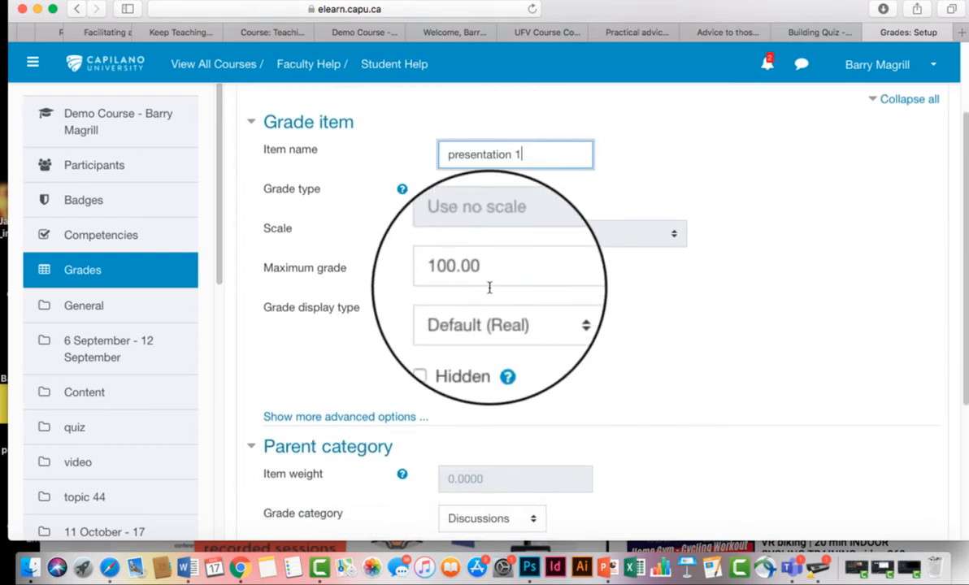
pyautogui.moveTo(490, 280); pyautogui.dragTo(425, 272)
pyautogui.write('40')
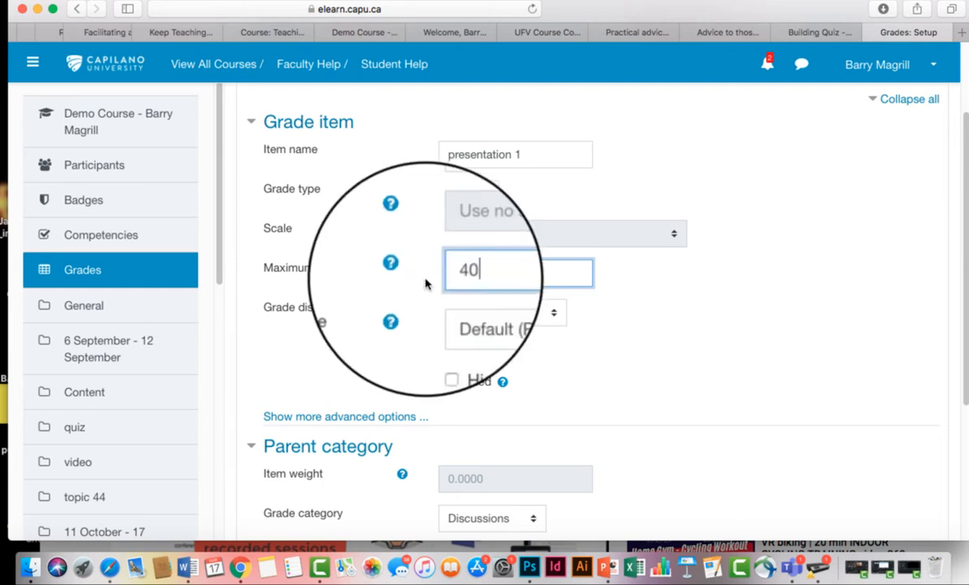
# - Assign the presentation 1 item to the Presentations grade category and save it
pyautogui.scroll(-3, 599, 385)
pyautogui.click(510, 402)
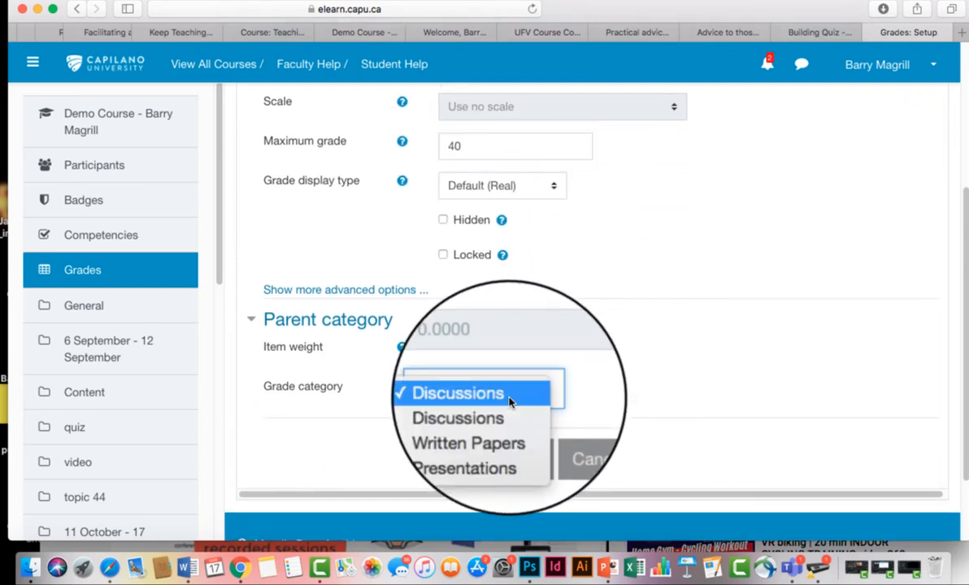
pyautogui.click(493, 443)
pyautogui.click(490, 441)
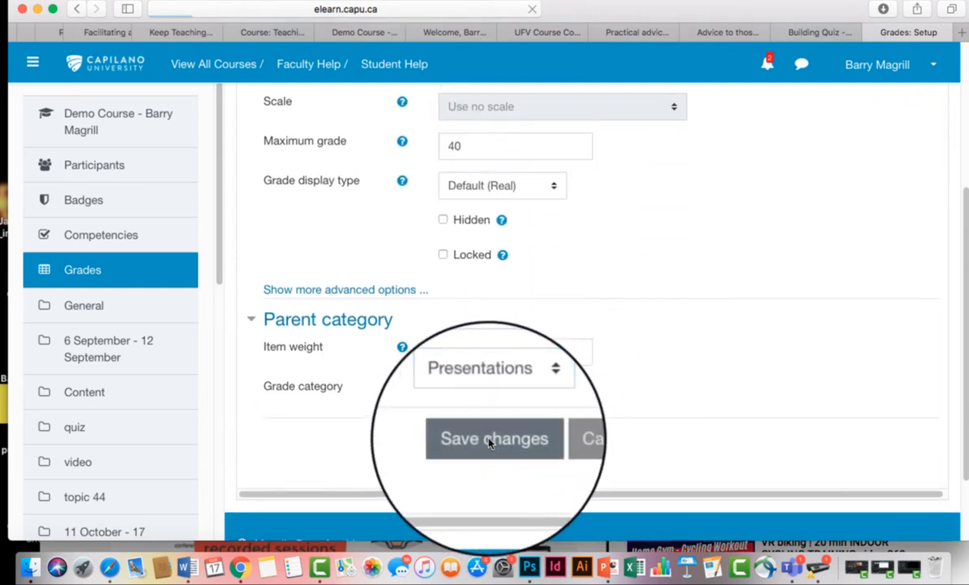
# - Review the grade items and weights under each category in the gradebook setup, and open the course's grader report
pyautogui.scroll(-10, 622, 394)
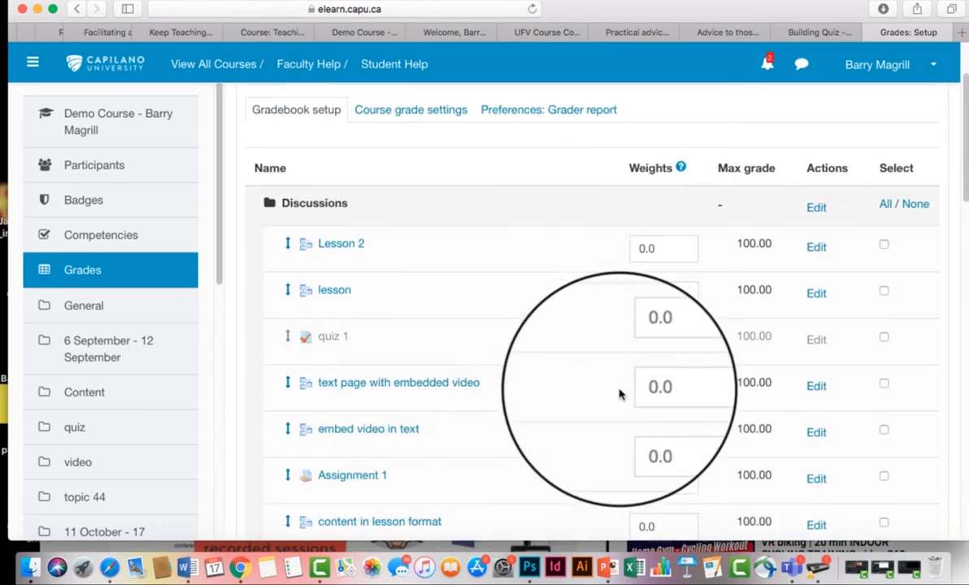
pyautogui.scroll(-10, 619, 394)
pyautogui.scroll(2, 621, 396)
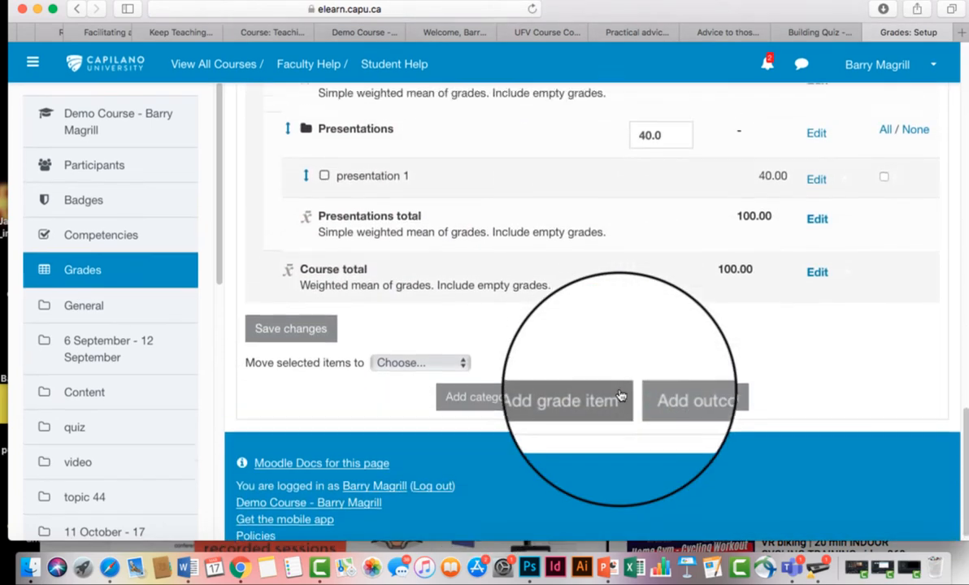
pyautogui.scroll(2, 621, 396)
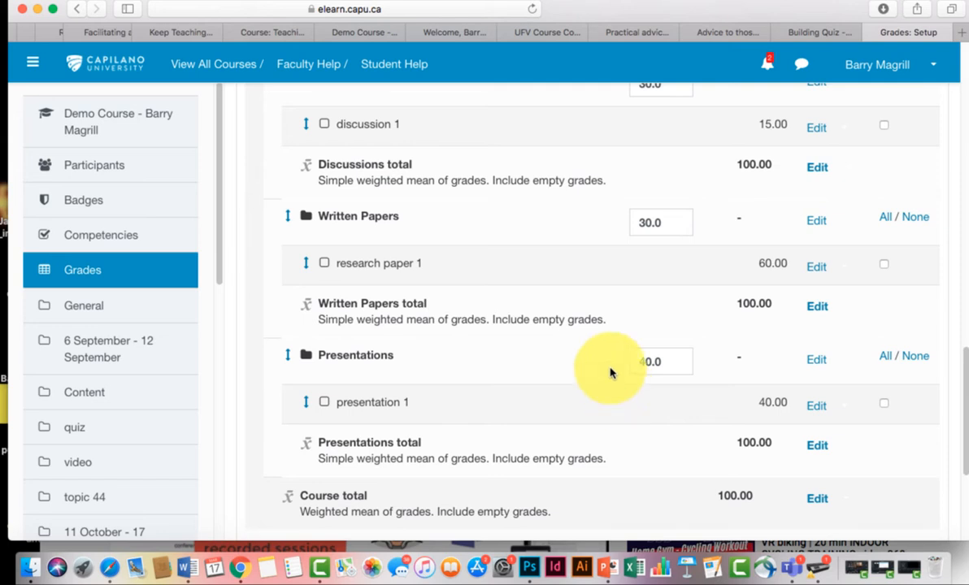
pyautogui.scroll(2, 422, 199)
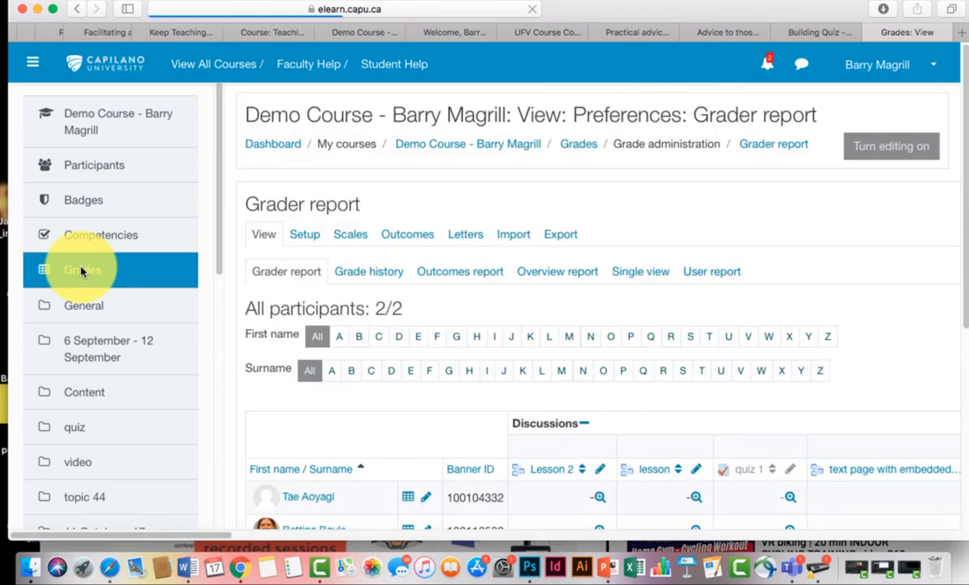
# - Examine the Discussions, Written Papers and Presentations columns of the grader report through to the course total
pyautogui.scroll(-5, 443, 385)
pyautogui.hscroll(-3, 439, 385)
pyautogui.hscroll(-5, 439, 385)
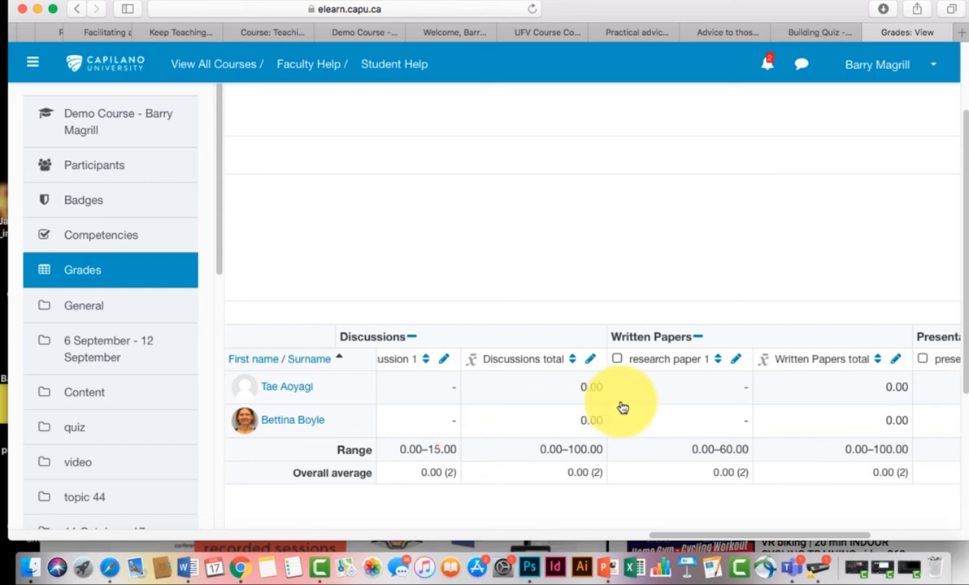
pyautogui.hscroll(2, 621, 404)
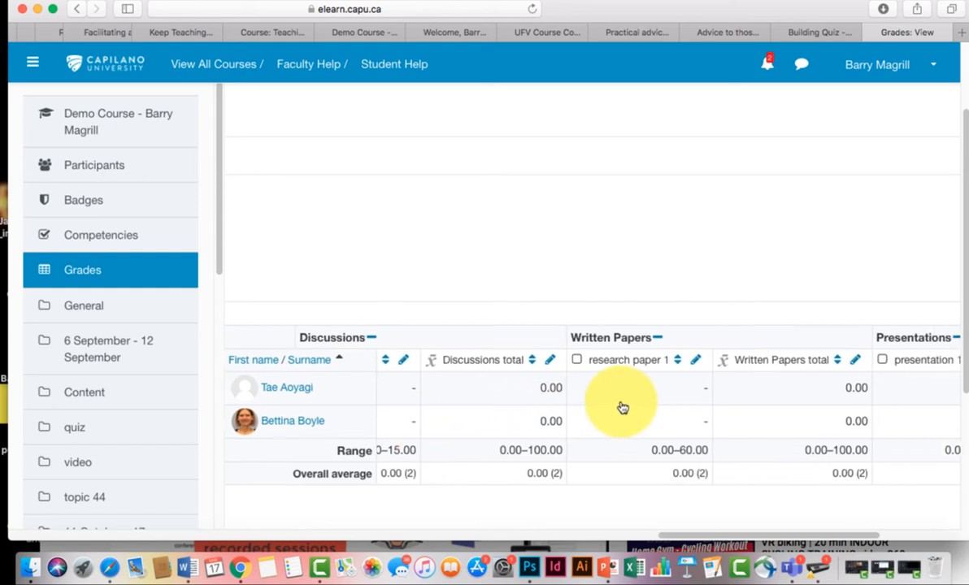
pyautogui.hscroll(5, 625, 419)
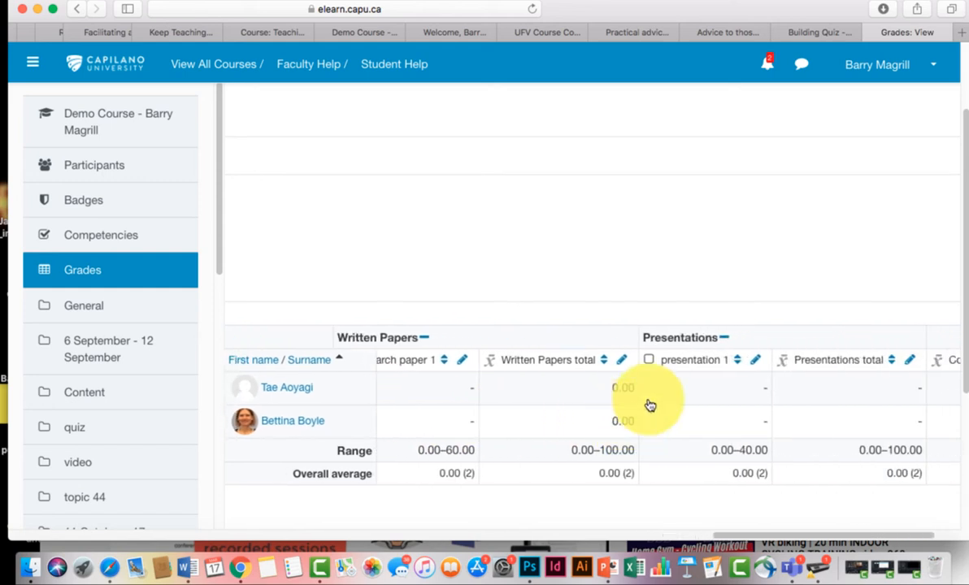
pyautogui.hscroll(3, 742, 413)
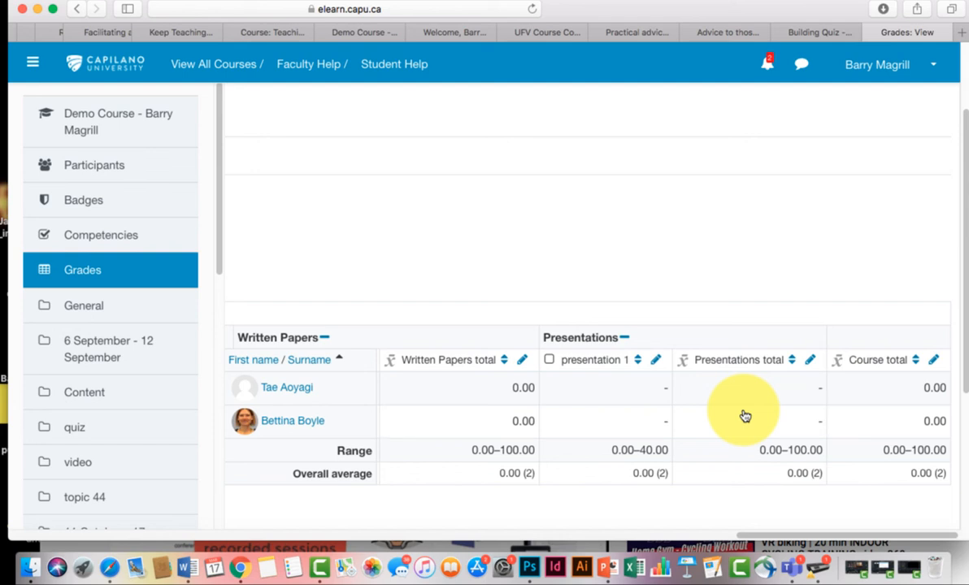
pyautogui.click(657, 4)
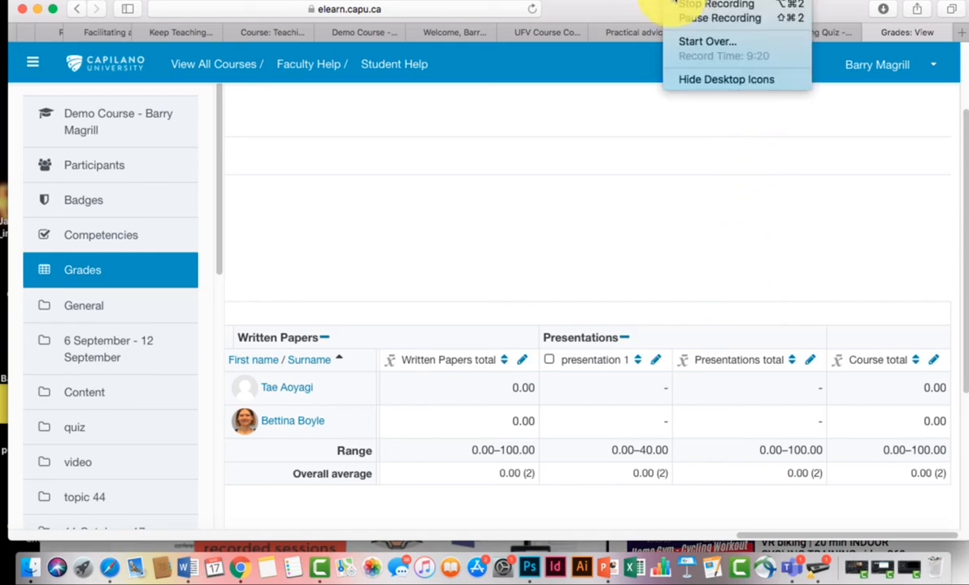
pyautogui.click(674, 4)
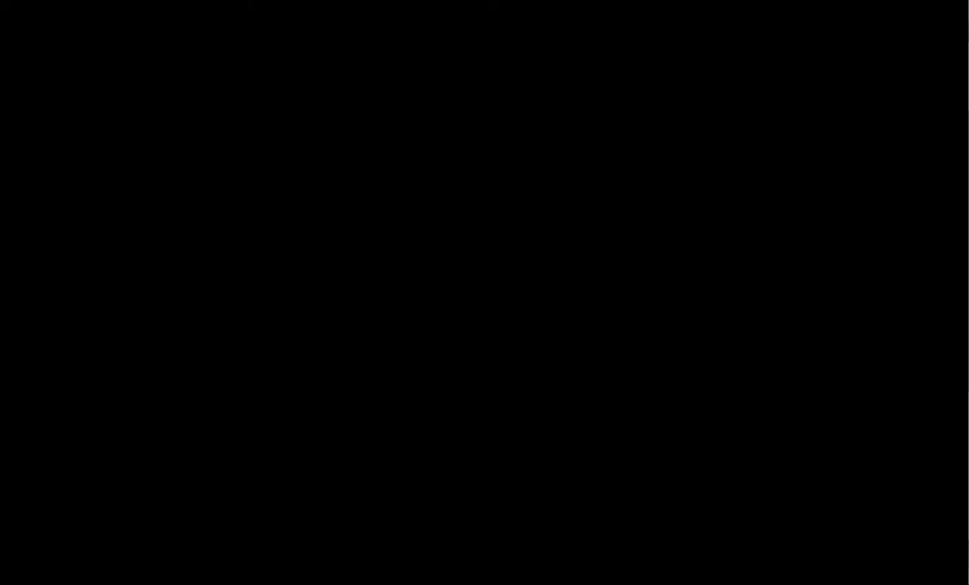